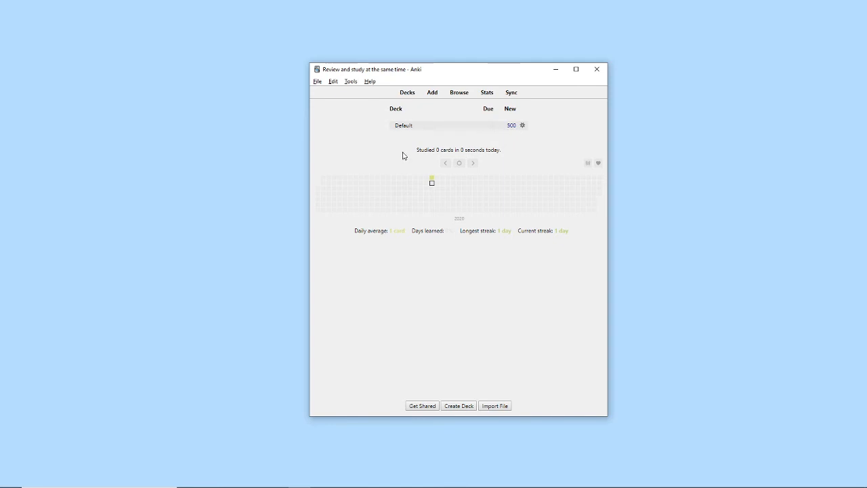
# Start a study session for the Default deck.
pyautogui.click(433, 93)
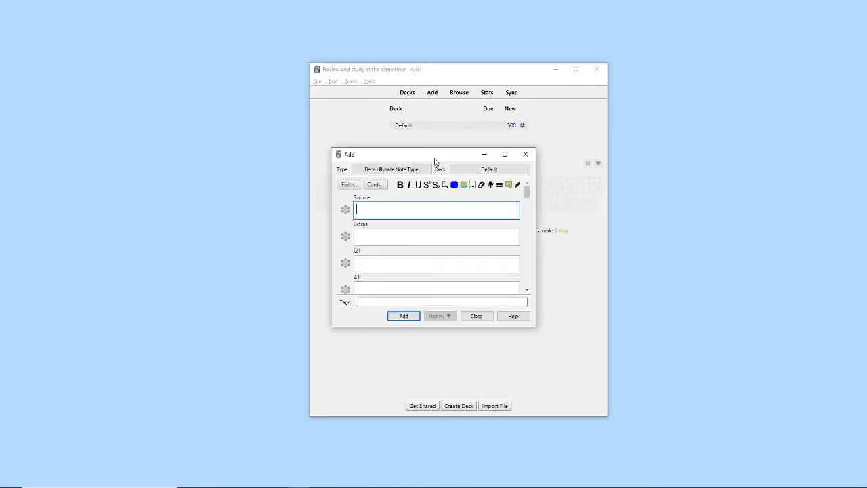
pyautogui.click(527, 156)
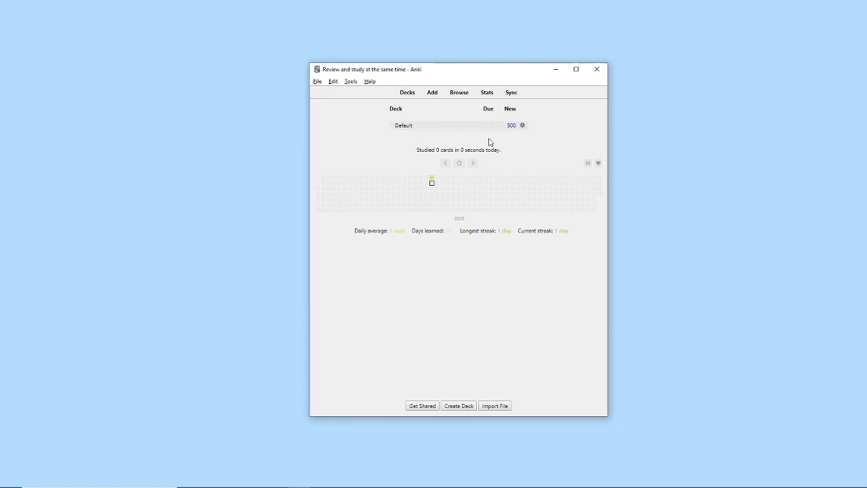
pyautogui.click(407, 127)
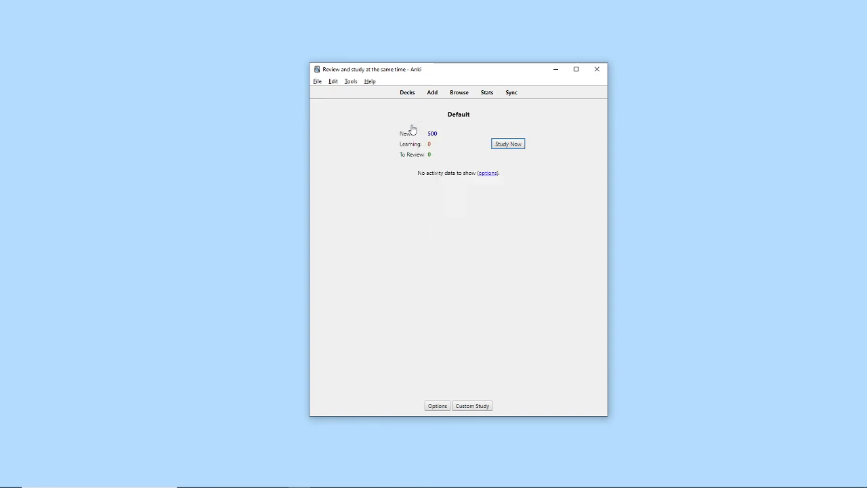
pyautogui.click(507, 144)
pyautogui.moveTo(491, 73)
pyautogui.mouseDown()
pyautogui.moveTo(427, 66)
pyautogui.moveTo(521, 70)
pyautogui.moveTo(502, 67)
pyautogui.mouseUp()
pyautogui.moveTo(434, 109); pyautogui.dragTo(405, 107)
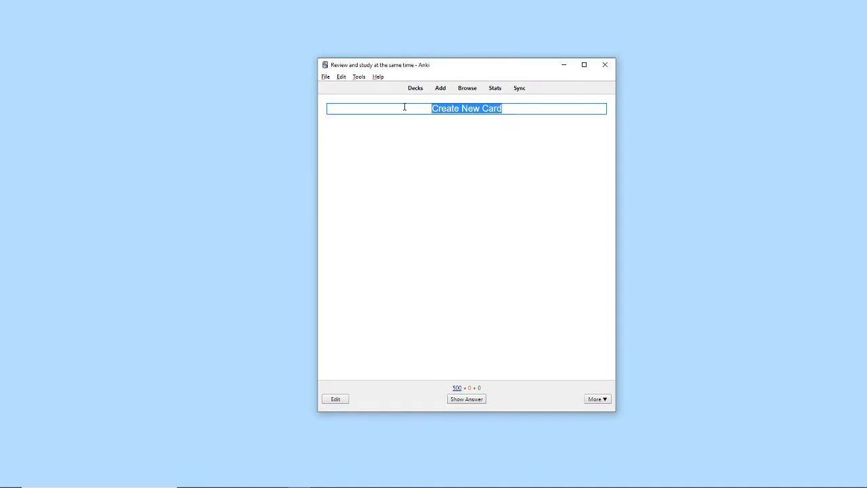
pyautogui.click(549, 106)
pyautogui.moveTo(549, 106); pyautogui.dragTo(426, 106)
pyautogui.click(474, 144)
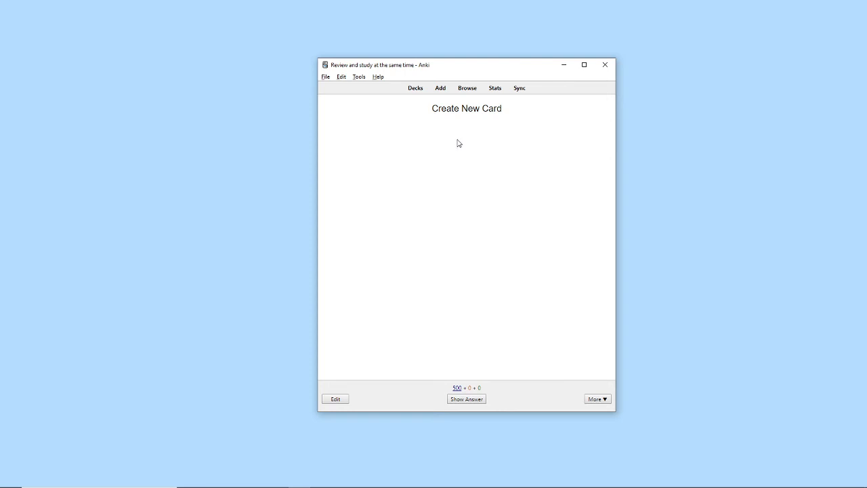
# Open the current card for editing and examine its field list, especially the Source and Extras fields.
pyautogui.click(342, 400)
pyautogui.click(344, 400)
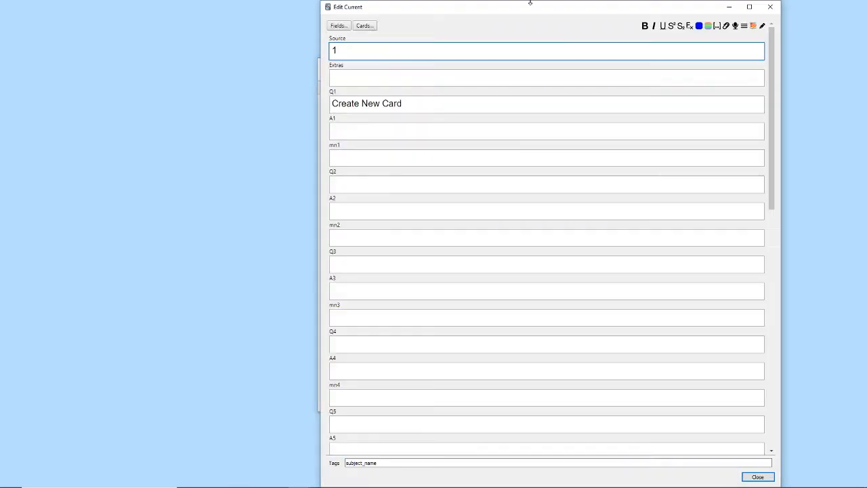
pyautogui.moveTo(529, 2); pyautogui.dragTo(435, 53)
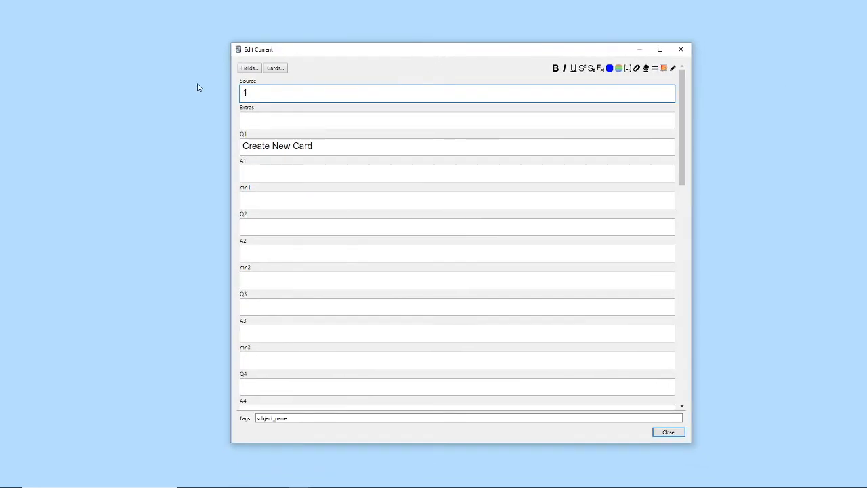
pyautogui.scroll(-5, 513, 251)
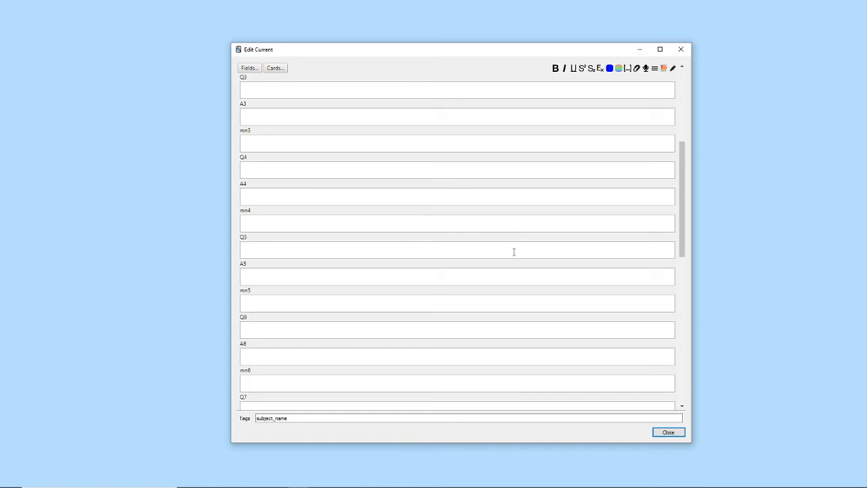
pyautogui.scroll(5, 510, 245)
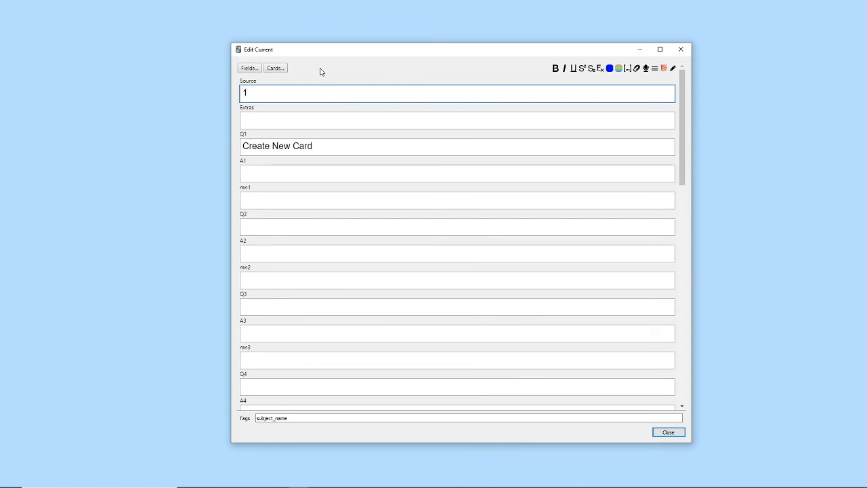
pyautogui.click(248, 79)
pyautogui.doubleClick(249, 80)
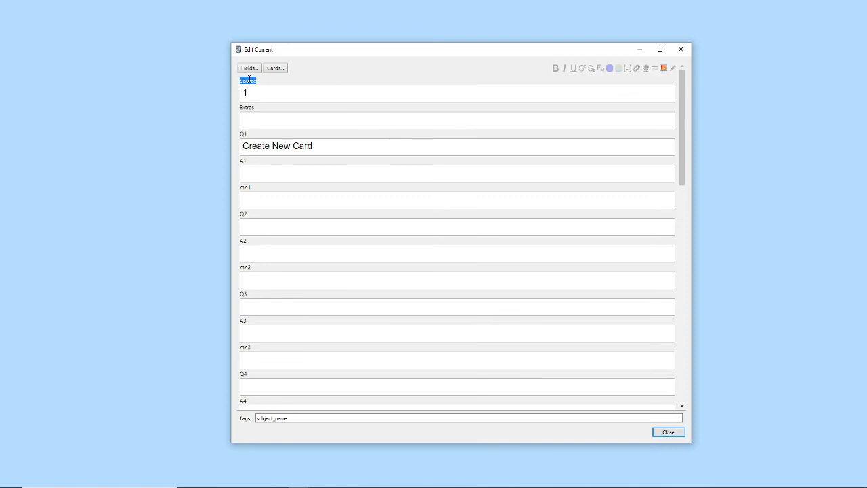
pyautogui.click(268, 92)
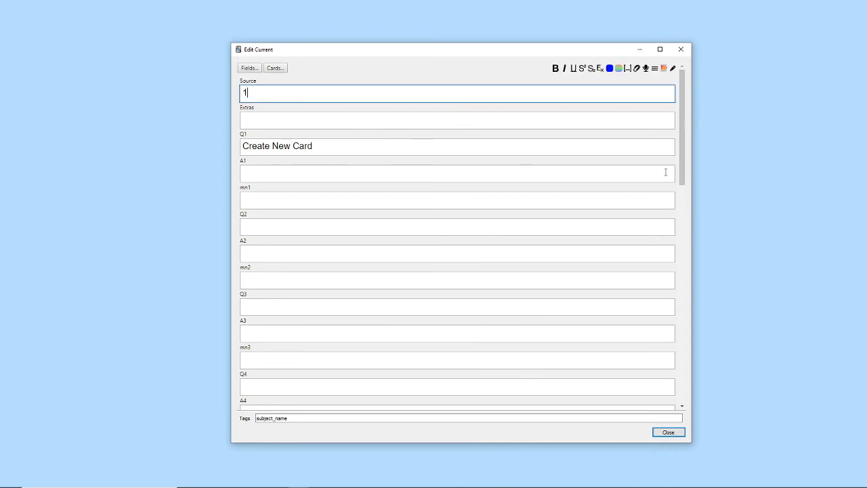
pyautogui.moveTo(681, 113); pyautogui.dragTo(675, 92)
pyautogui.click(267, 109)
pyautogui.click(268, 113)
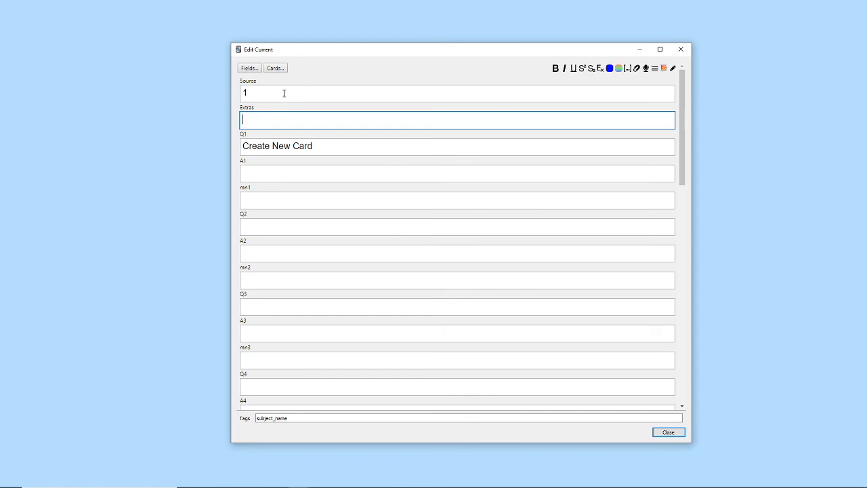
pyautogui.click(283, 93)
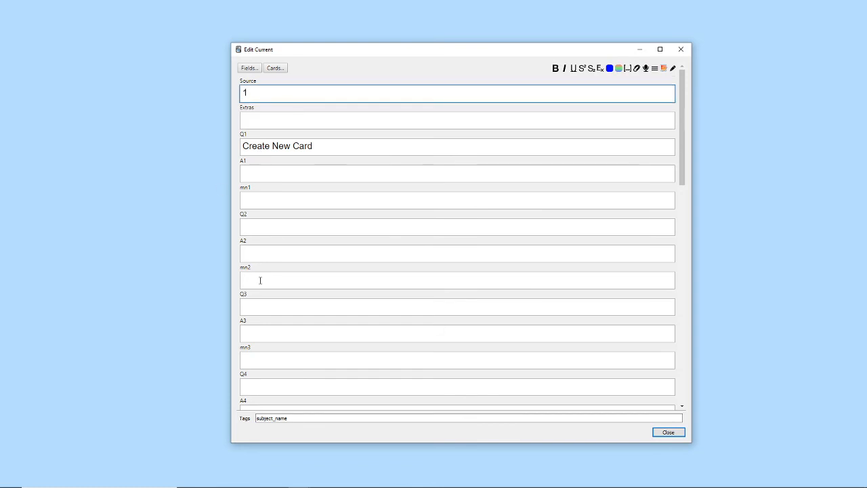
# Examine the question, answer and mn fields of the first two sets, Q1 to mn2.
pyautogui.click(328, 142)
pyautogui.click(321, 176)
pyautogui.click(314, 198)
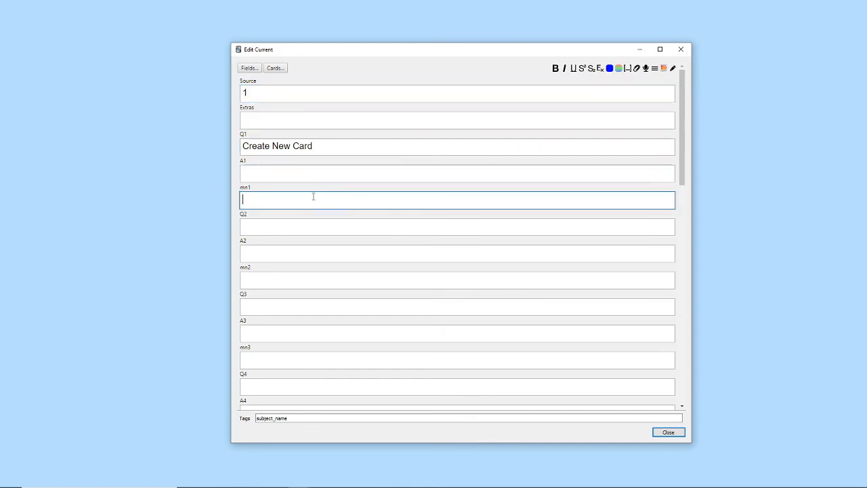
pyautogui.click(246, 144)
pyautogui.click(253, 170)
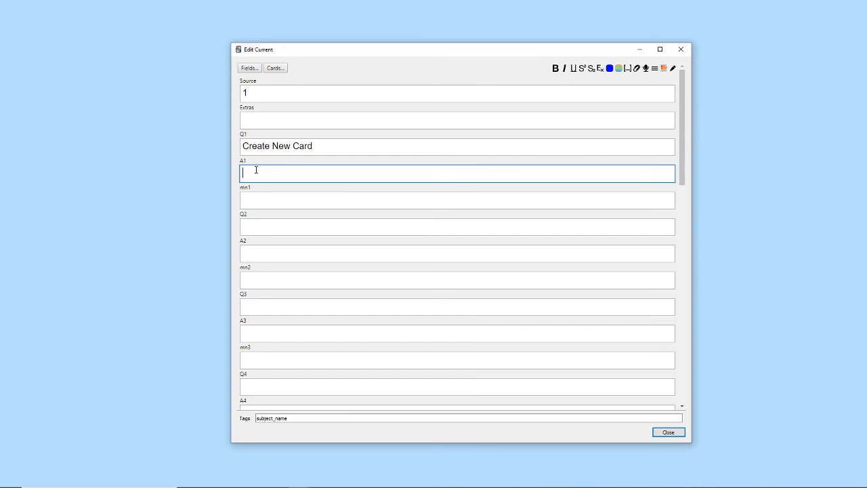
pyautogui.click(263, 198)
pyautogui.click(262, 226)
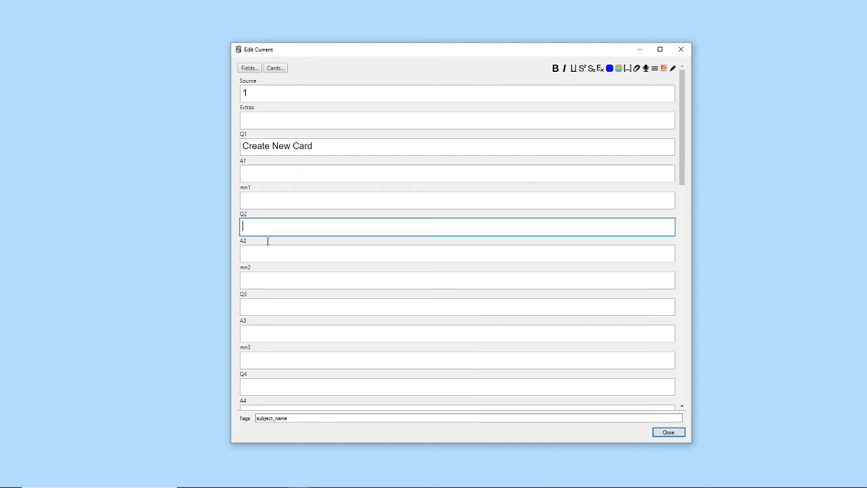
pyautogui.click(269, 253)
pyautogui.click(275, 279)
pyautogui.scroll(-10, 274, 273)
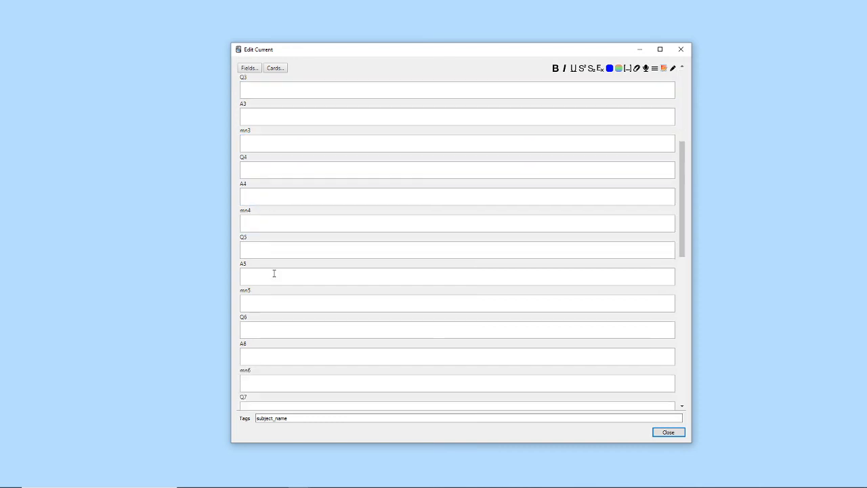
# Examine the PathQ1 to PathQ3, PathA and incrementing number fields, and close the card editor.
pyautogui.click(253, 195)
pyautogui.click(257, 215)
pyautogui.click(263, 244)
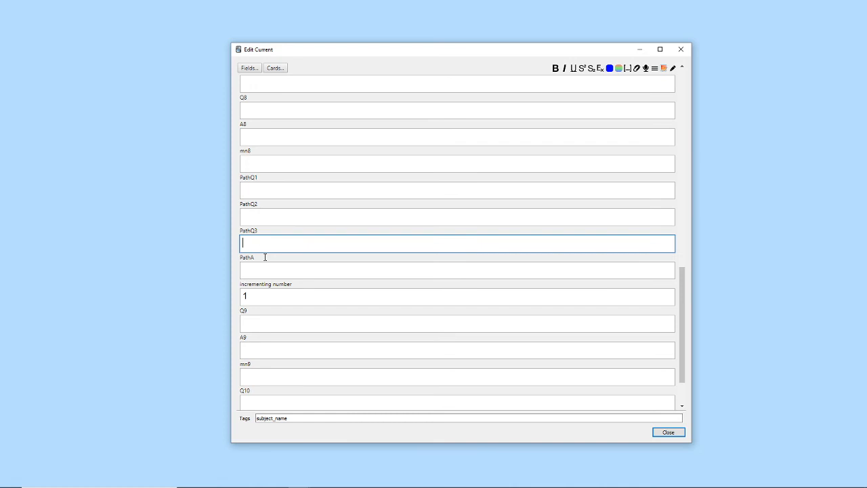
pyautogui.click(271, 270)
pyautogui.scroll(10, 300, 221)
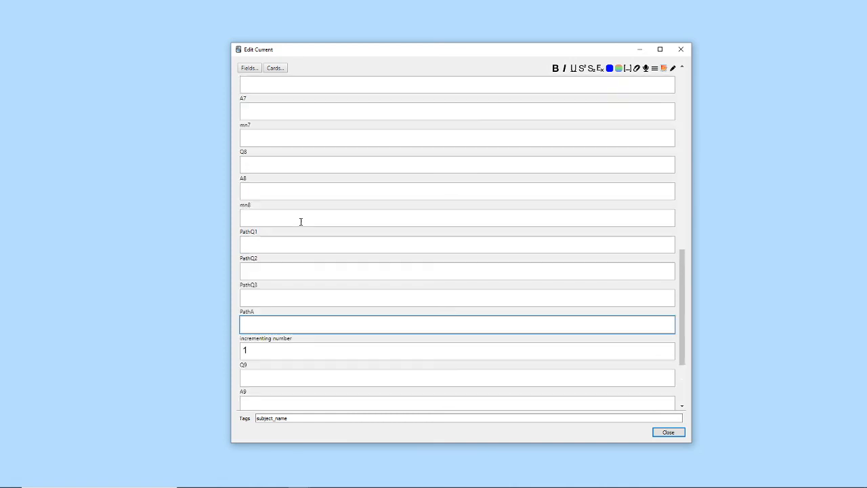
pyautogui.scroll(-9, 298, 214)
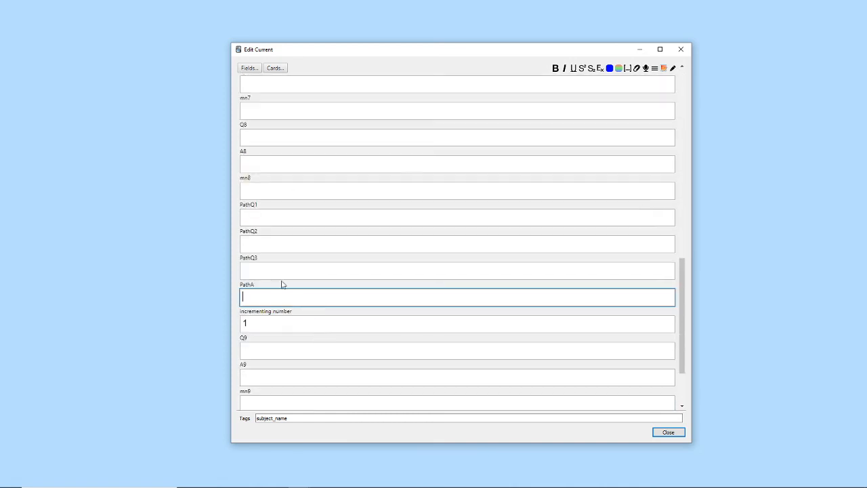
pyautogui.hotkey('shift', 'Tab')
pyautogui.hotkey('shift', 'Tab')
pyautogui.hotkey('shift', 'Tab')
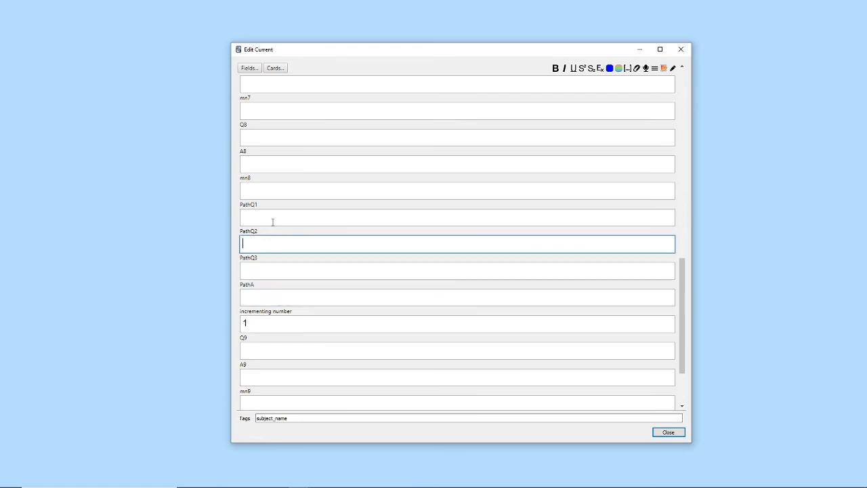
pyautogui.click(262, 298)
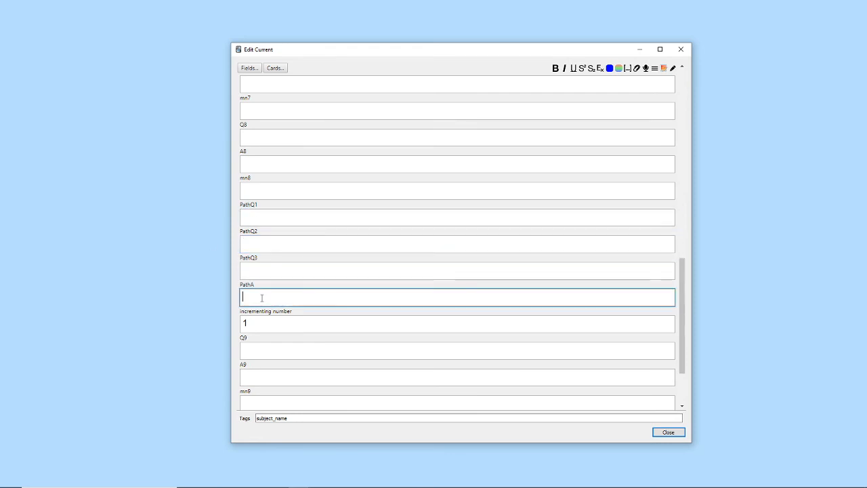
pyautogui.click(342, 323)
pyautogui.moveTo(250, 310); pyautogui.dragTo(292, 307)
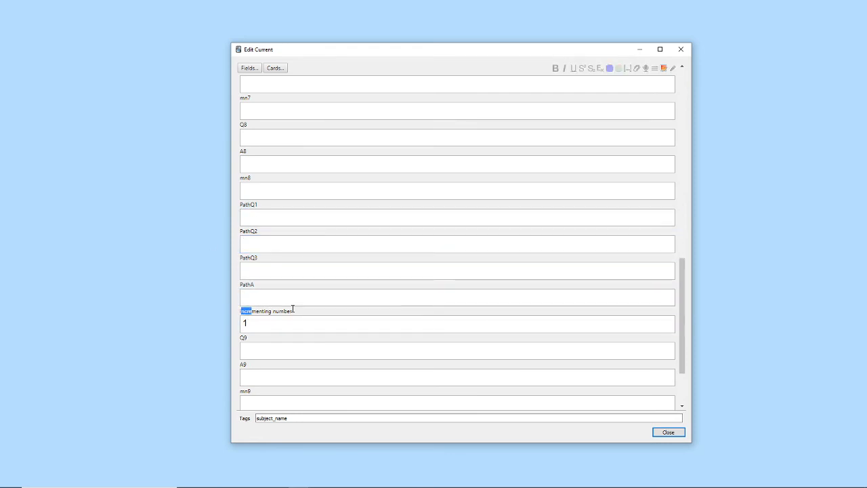
pyautogui.click(296, 304)
pyautogui.click(317, 312)
pyautogui.scroll(6, 339, 308)
pyautogui.scroll(3, 337, 304)
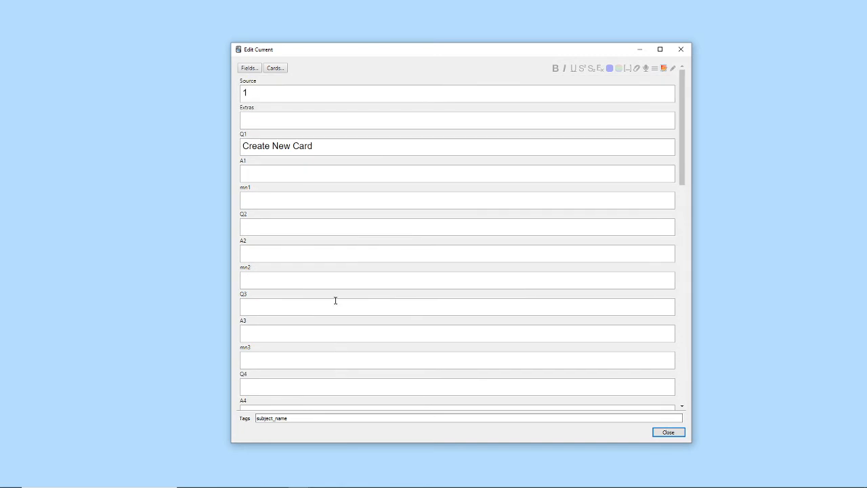
pyautogui.click(667, 433)
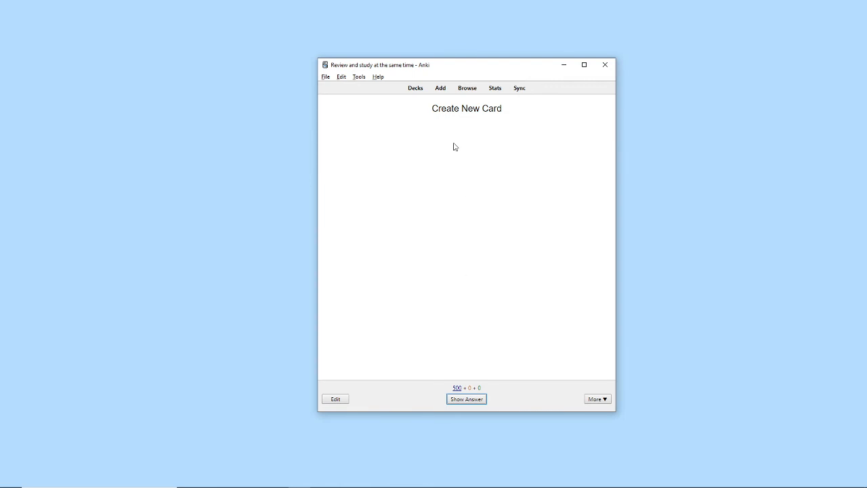
pyautogui.moveTo(428, 110); pyautogui.dragTo(528, 110)
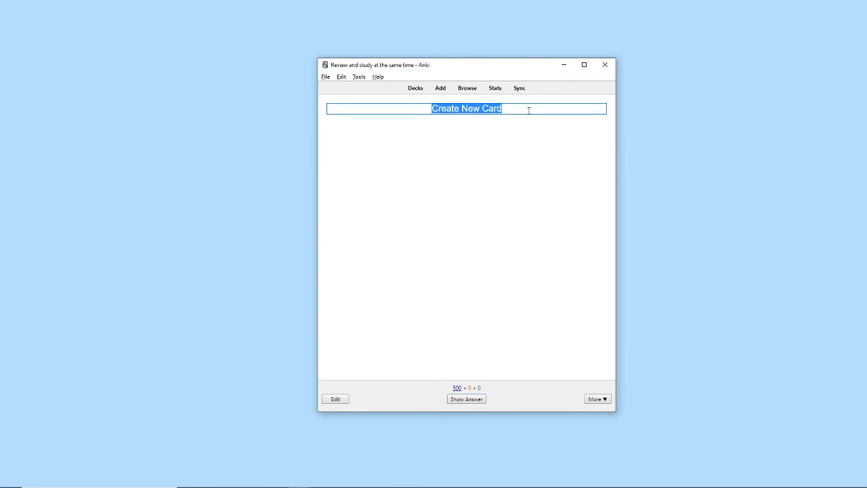
pyautogui.click(528, 111)
pyautogui.click(381, 332)
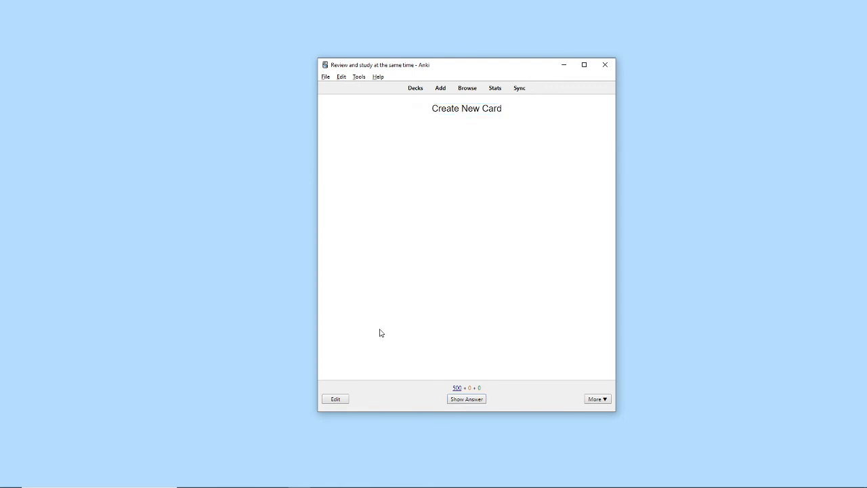
# Open the "Create New Card" card for editing and replace its Source text with "paragraph .... bla bla bla".
pyautogui.click(337, 402)
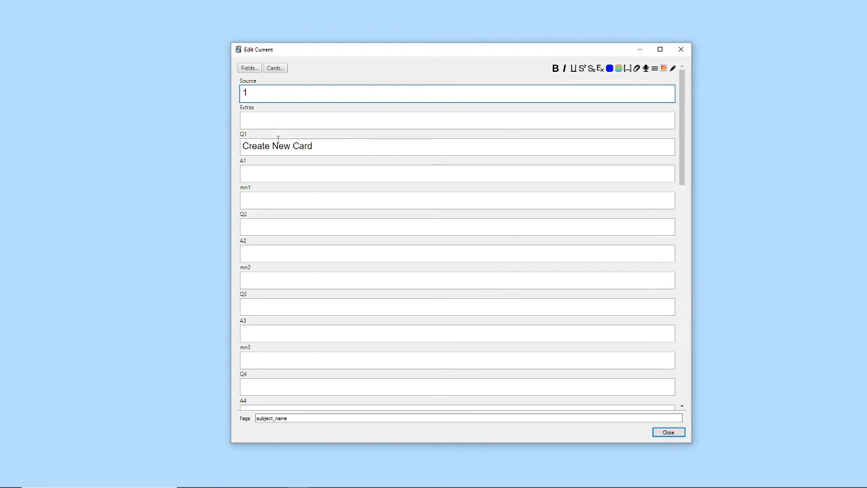
pyautogui.doubleClick(278, 99)
pyautogui.press('BackSpace')
pyautogui.write('lksajfdsf')
pyautogui.hotkey('ctrl', 'a')
pyautogui.press('BackSpace')
pyautogui.write('paragraph .... blb')
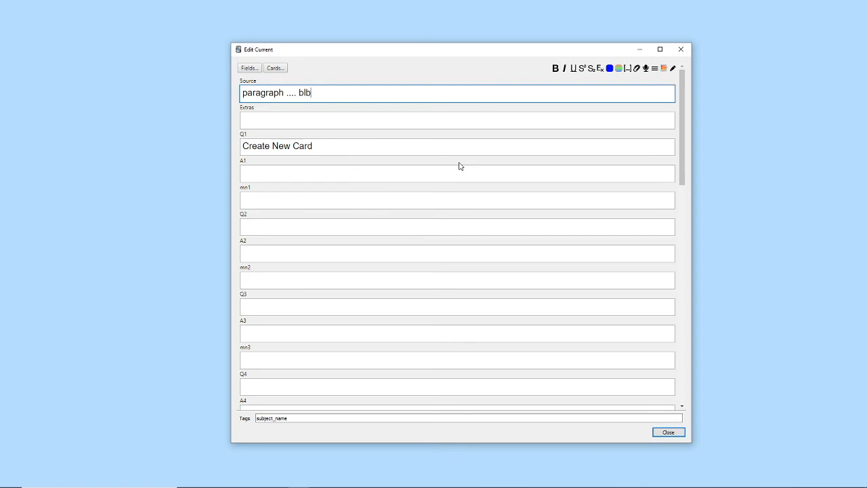
pyautogui.press('BackSpace')
pyautogui.write('a bla bla')
pyautogui.press('Tab')
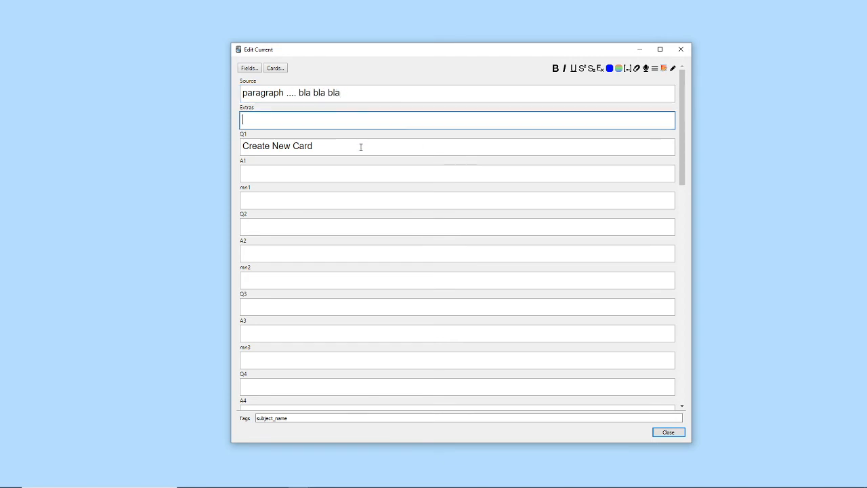
# Capture a screen snip across the editor window's edge around Q1 to Q2 and paste it into the Extras field.
pyautogui.press('super+shift+s')
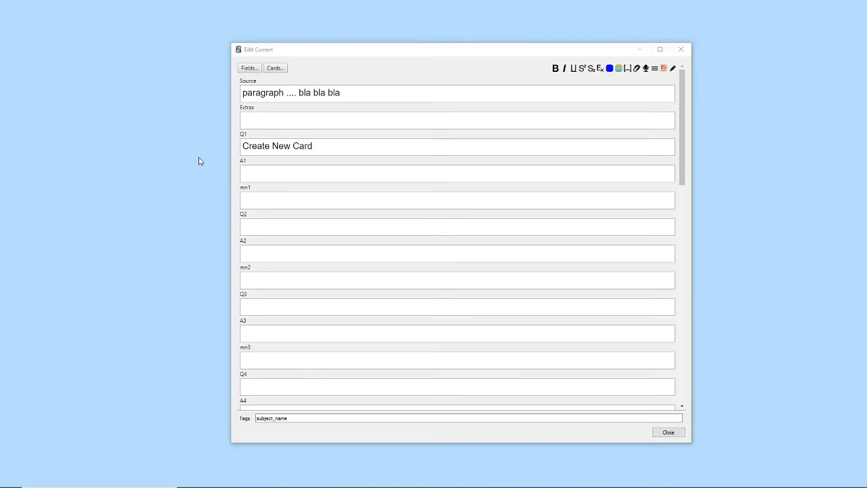
pyautogui.moveTo(193, 145); pyautogui.dragTo(299, 231)
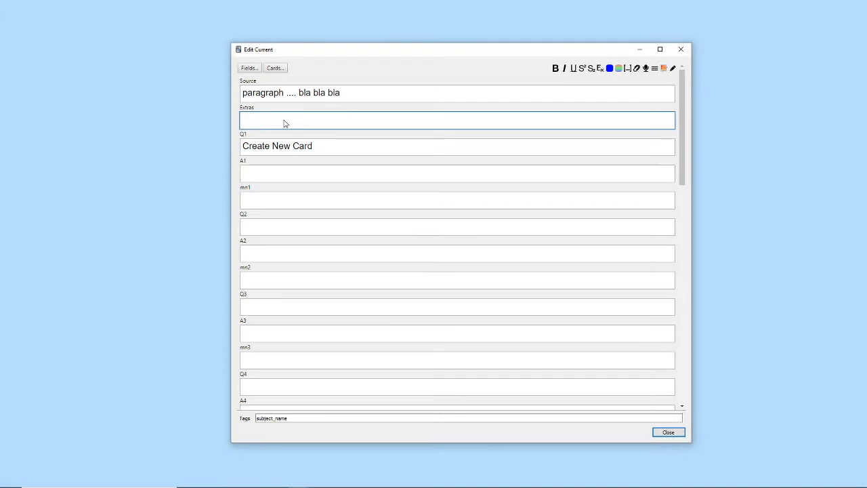
pyautogui.click(286, 121)
pyautogui.hotkey('ctrl', 'v')
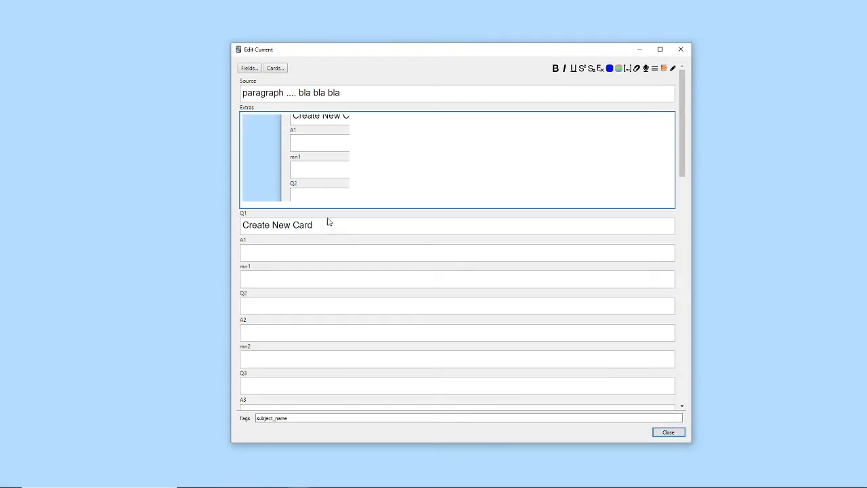
# Replace the Q1 text with "What is the meaning of life?".
pyautogui.click(330, 226)
pyautogui.hotkey('ctrl', 'a')
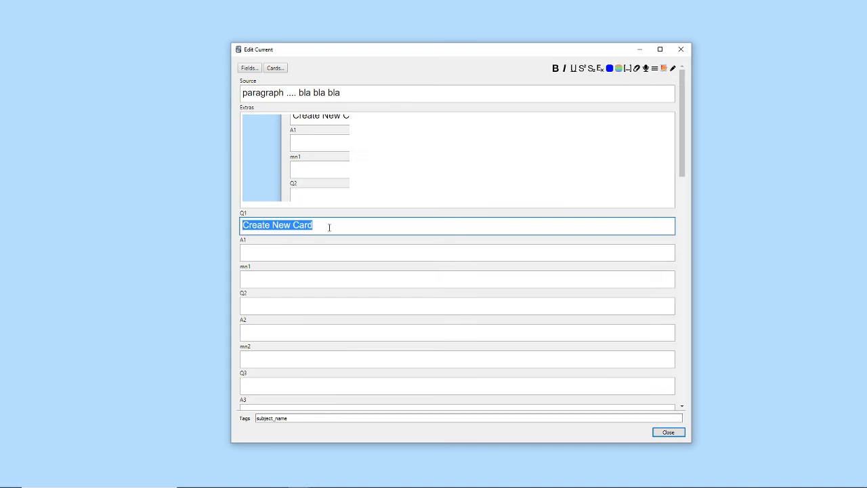
pyautogui.write('What i')
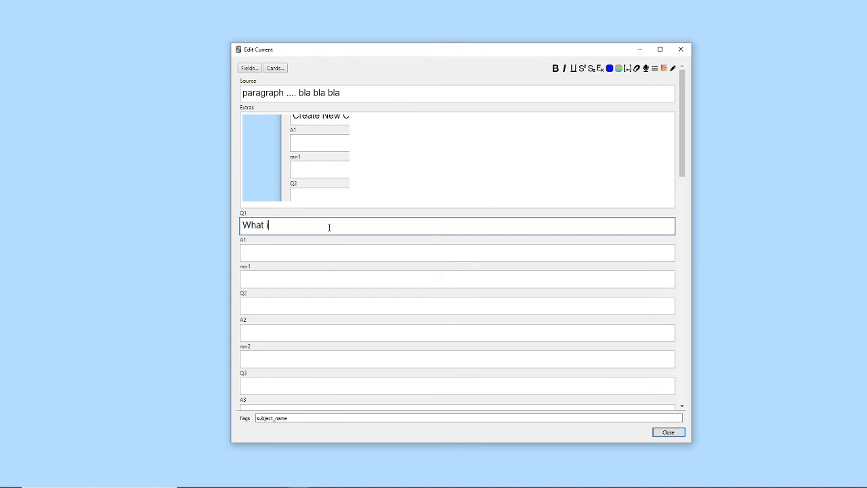
pyautogui.write('s the meaning of life?')
pyautogui.press('Tab')
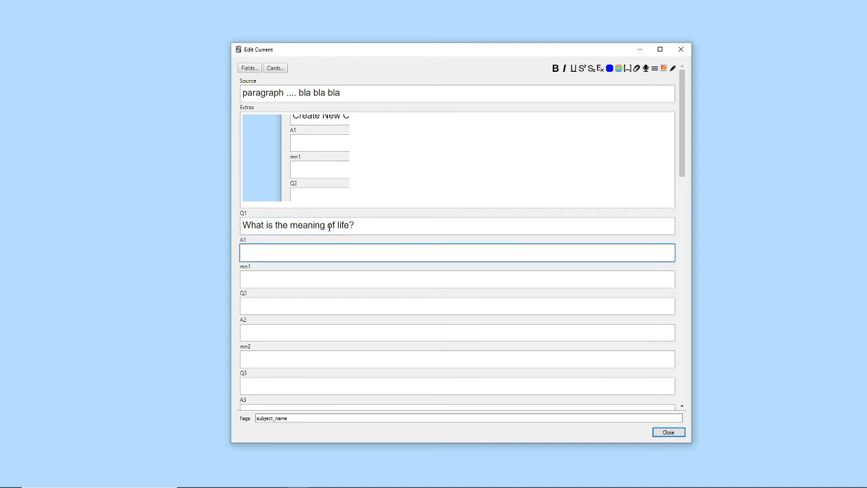
# Fill the A1 field with "Enjoy it and be creative!".
pyautogui.write('Enjoy ')
pyautogui.write('it! An b')
pyautogui.press('BackSpace')
pyautogui.press('BackSpace')
pyautogui.press('BackSpace')
pyautogui.press('BackSpace')
pyautogui.write('And b')
pyautogui.press('BackSpace')
pyautogui.press('BackSpace')
pyautogui.press('BackSpace')
pyautogui.press('BackSpace')
pyautogui.press('BackSpace')
pyautogui.press('BackSpace')
pyautogui.write('and')
pyautogui.press('BackSpace')
pyautogui.write('creative')
pyautogui.press('Tab')
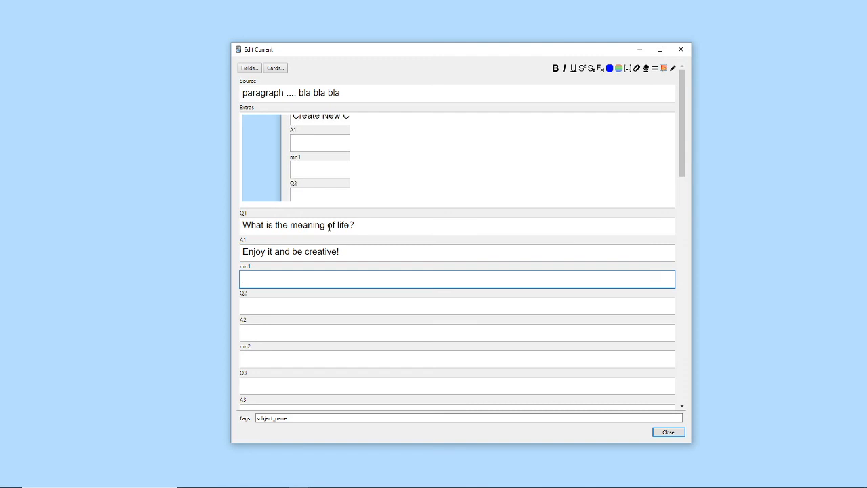
# Enter "yeaH!" in the mn1 field, leaving the second question set blank.
pyautogui.write('yeaH!')
pyautogui.press('Tab')
pyautogui.press('Tab')
pyautogui.press('Tab')
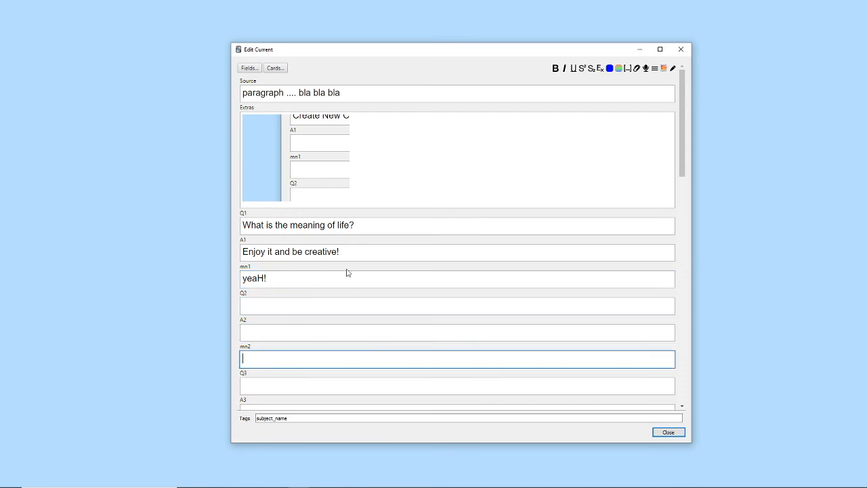
pyautogui.click(346, 308)
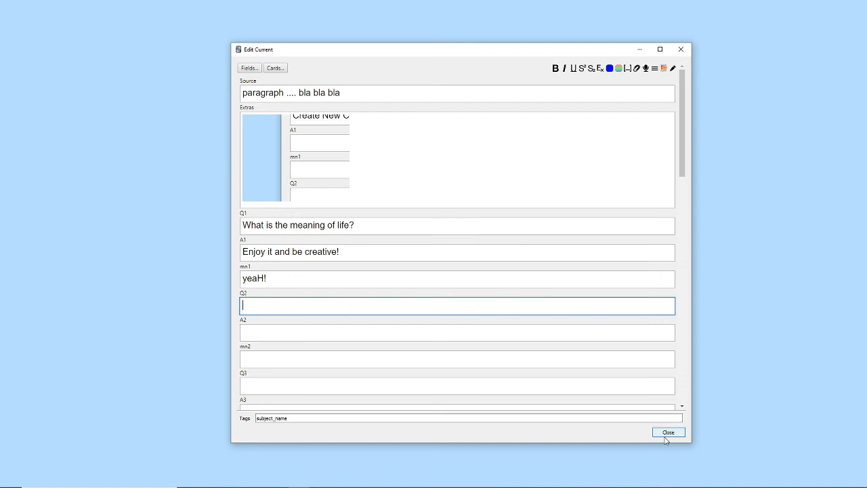
pyautogui.moveTo(308, 419); pyautogui.dragTo(218, 410)
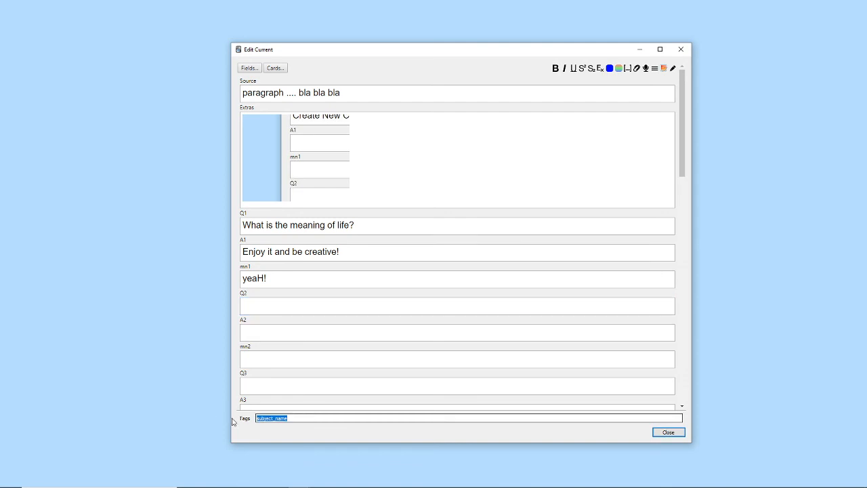
pyautogui.click(296, 418)
pyautogui.moveTo(305, 418)
pyautogui.mouseDown()
pyautogui.moveTo(232, 416)
pyautogui.moveTo(308, 415)
pyautogui.mouseUp()
pyautogui.click(280, 417)
pyautogui.click(308, 415)
# Close the note editor, then reveal the answer to the meaning-of-life card and rate it Again.
pyautogui.click(661, 436)
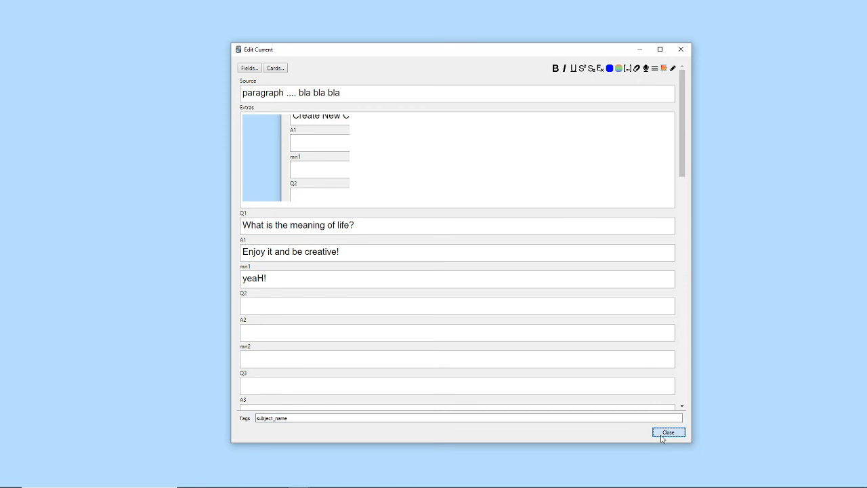
pyautogui.click(661, 436)
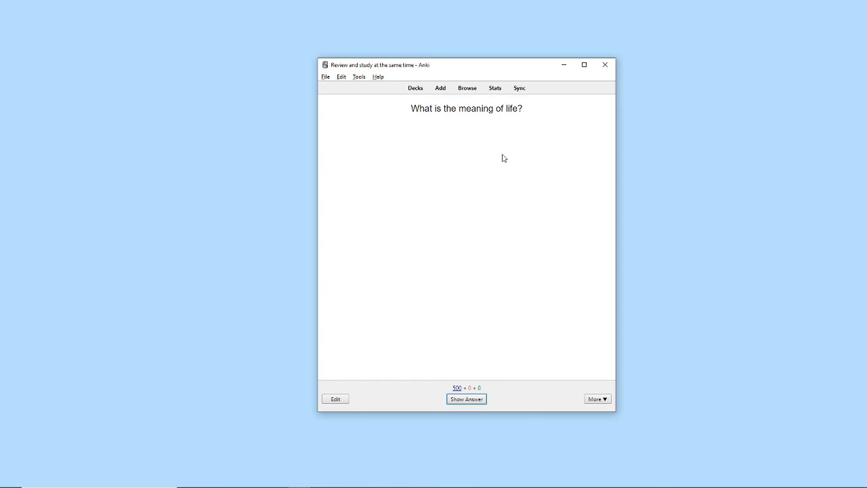
pyautogui.press('space')
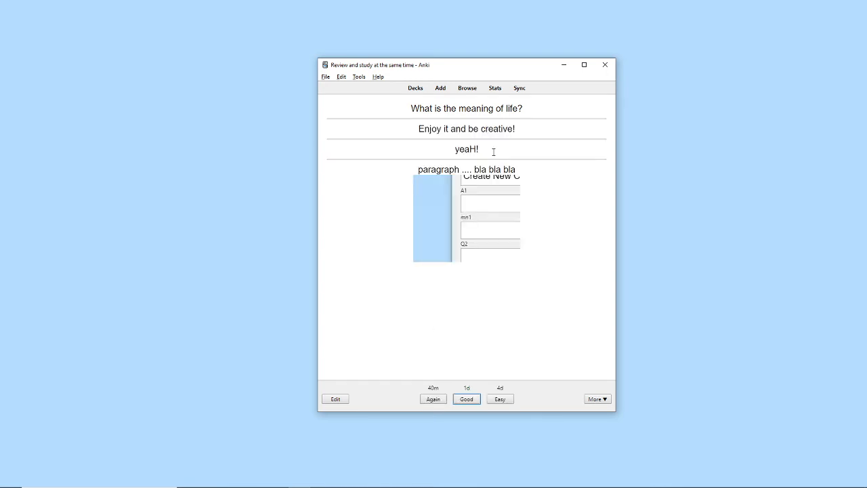
pyautogui.click(432, 399)
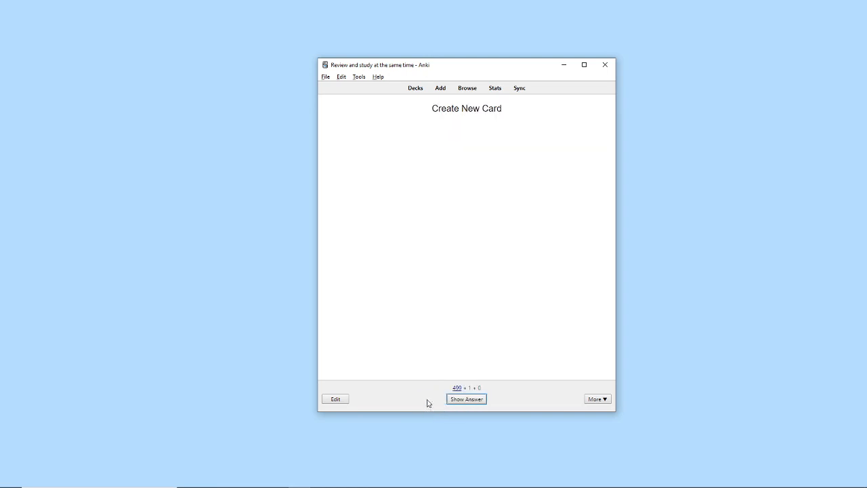
pyautogui.click(444, 111)
pyautogui.moveTo(502, 110); pyautogui.dragTo(387, 109)
pyautogui.click(386, 108)
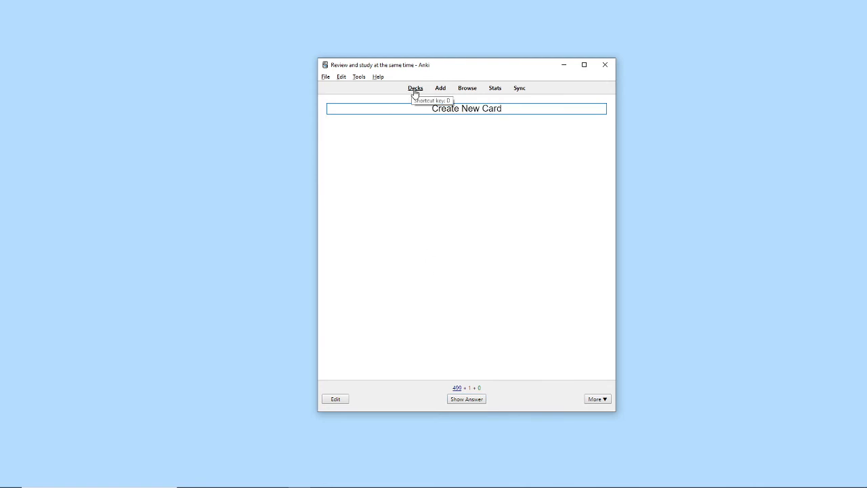
pyautogui.moveTo(425, 107); pyautogui.dragTo(613, 119)
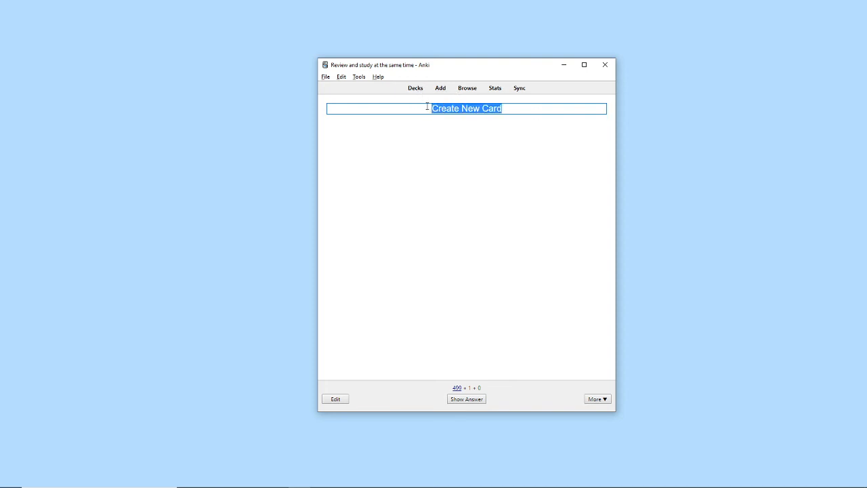
# Set the Default deck's learning steps for new cards to 1 minute in its options.
pyautogui.click(415, 88)
pyautogui.click(530, 120)
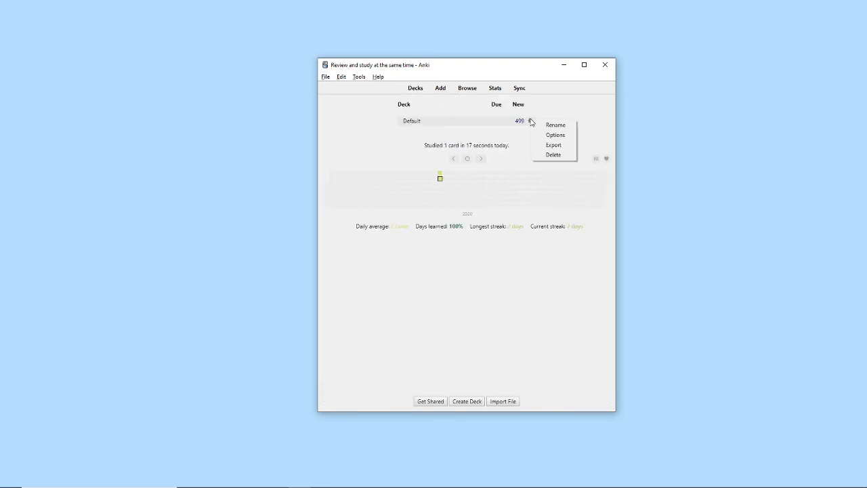
pyautogui.click(555, 135)
pyautogui.click(554, 172)
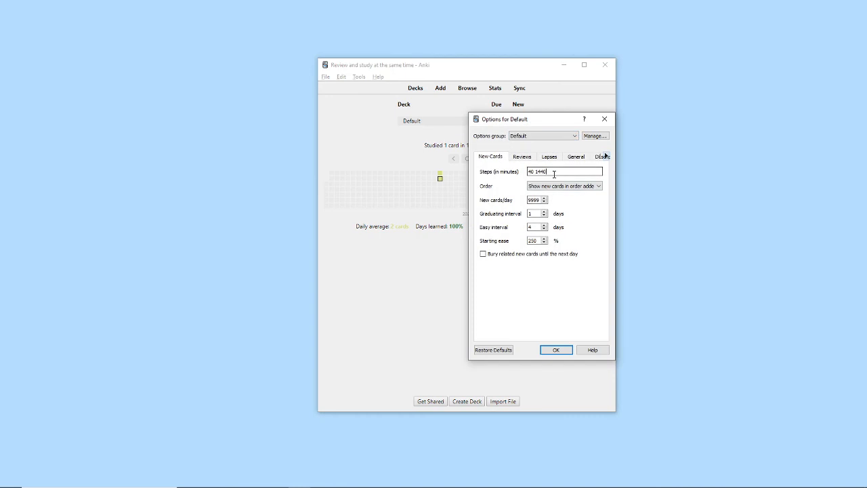
pyautogui.moveTo(554, 174); pyautogui.dragTo(479, 169)
pyautogui.write('1')
pyautogui.click(556, 350)
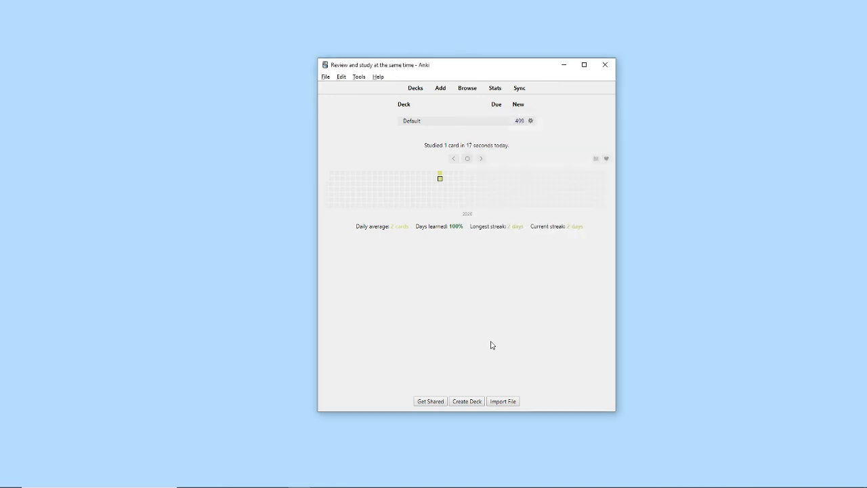
# Start studying the Default deck and replace the "Create New Card" question with "Question # 2?" directly on the card.
pyautogui.click(411, 121)
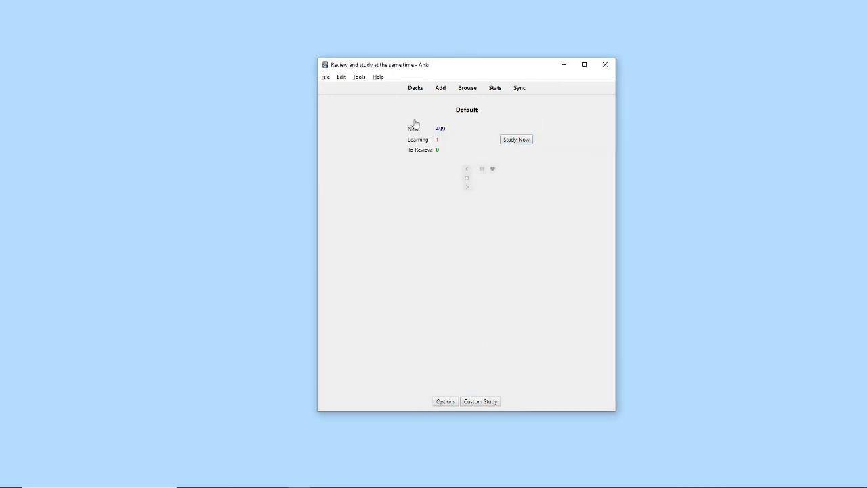
pyautogui.click(516, 139)
pyautogui.tripleClick(519, 111)
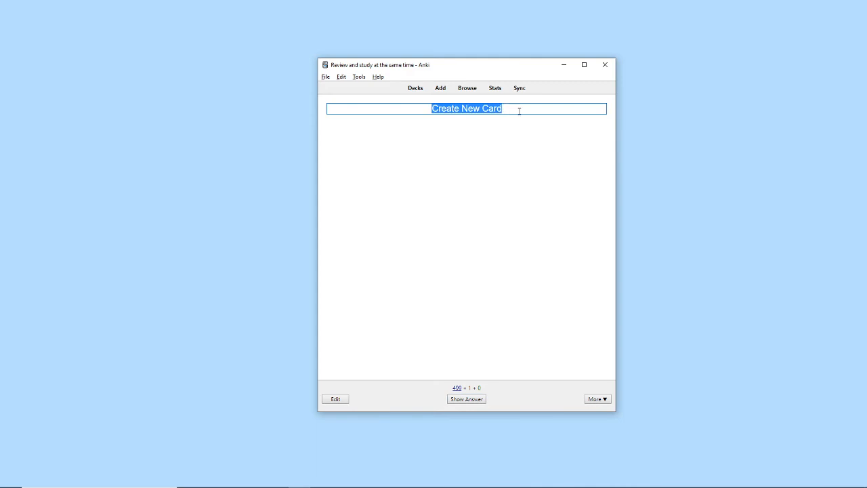
pyautogui.write('Question ')
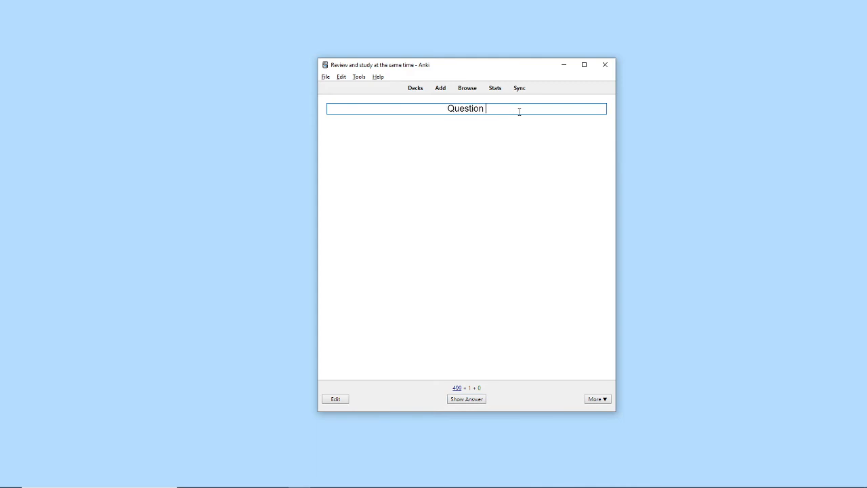
pyautogui.write('# 2!')
pyautogui.press('BackSpace')
pyautogui.write('?')
pyautogui.click(510, 266)
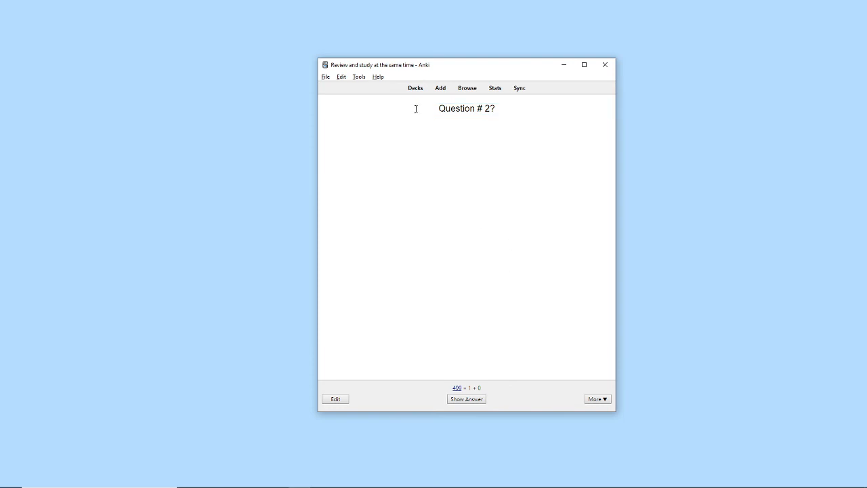
pyautogui.moveTo(416, 109)
pyautogui.mouseDown()
pyautogui.moveTo(560, 112)
pyautogui.moveTo(403, 107)
pyautogui.mouseUp()
pyautogui.click(559, 112)
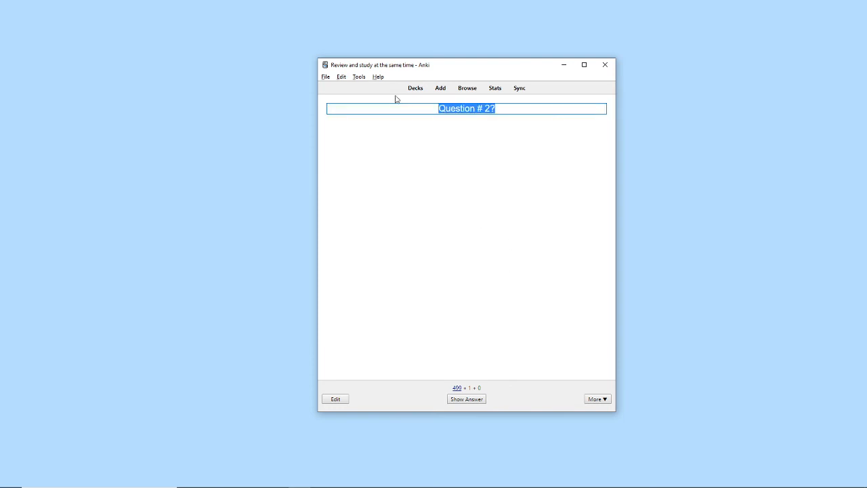
pyautogui.click(432, 167)
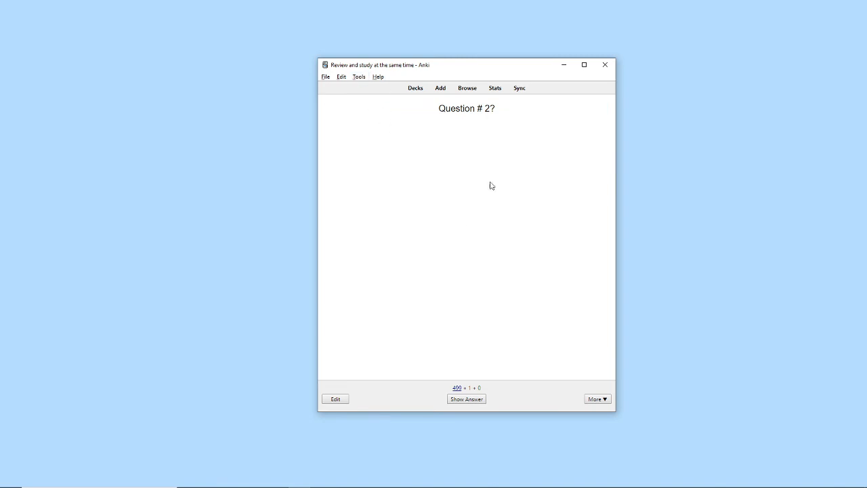
pyautogui.click(430, 111)
pyautogui.moveTo(432, 110)
pyautogui.mouseDown()
pyautogui.moveTo(520, 121)
pyautogui.moveTo(501, 109)
pyautogui.moveTo(420, 109)
pyautogui.mouseUp()
pyautogui.click(520, 122)
pyautogui.click(526, 184)
# Reveal the answer side of the second card and enter "Answer 2" in its answer field.
pyautogui.click(466, 402)
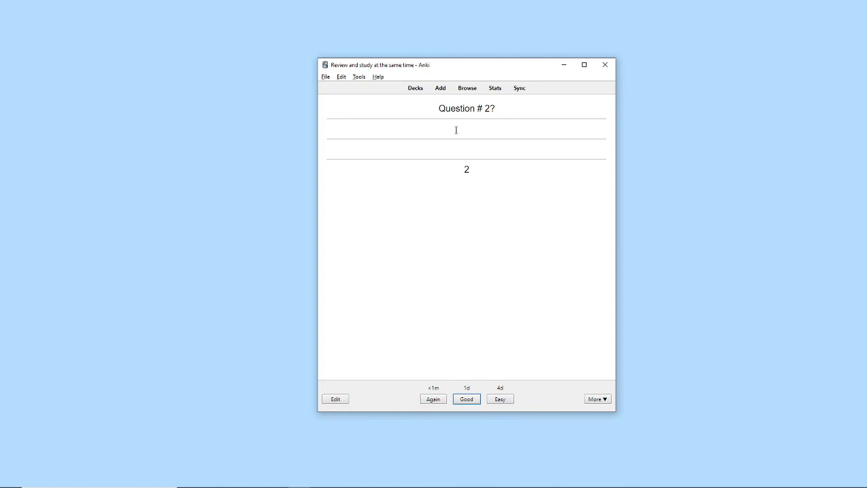
pyautogui.click(456, 130)
pyautogui.write('Wans')
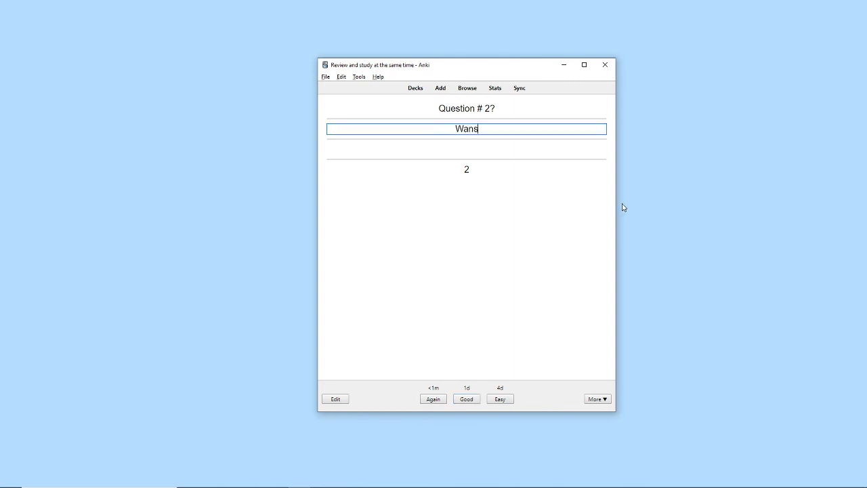
pyautogui.hotkey('ctrl', 'a')
pyautogui.write('Answer 2')
pyautogui.press('Tab')
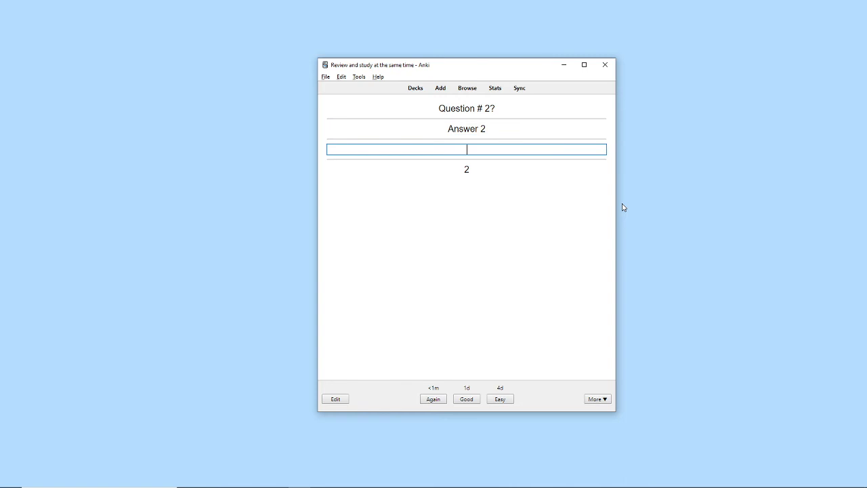
# Enter "mnemonic" in the second card's mnemonic field and rate the card Again.
pyautogui.write('mnemonic')
pyautogui.press('Tab')
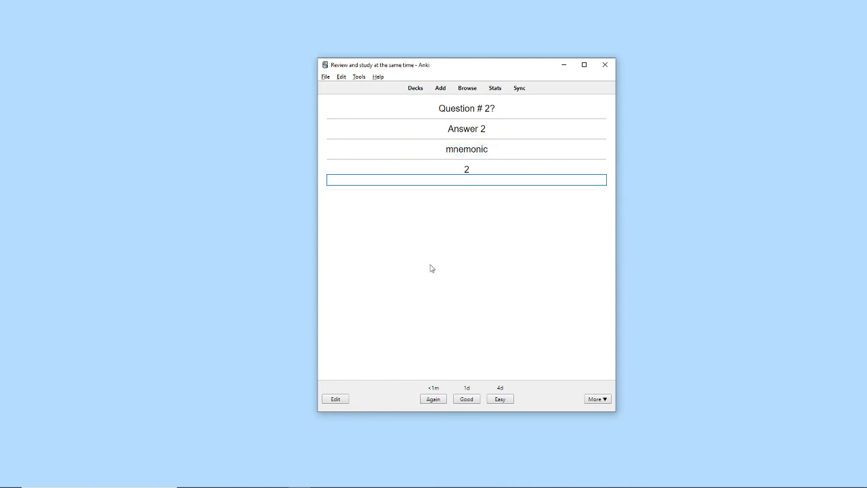
pyautogui.click(466, 170)
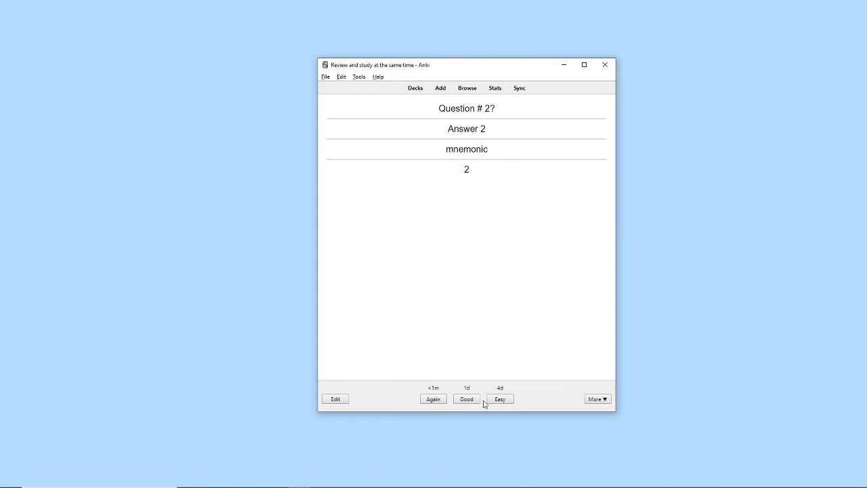
pyautogui.click(438, 402)
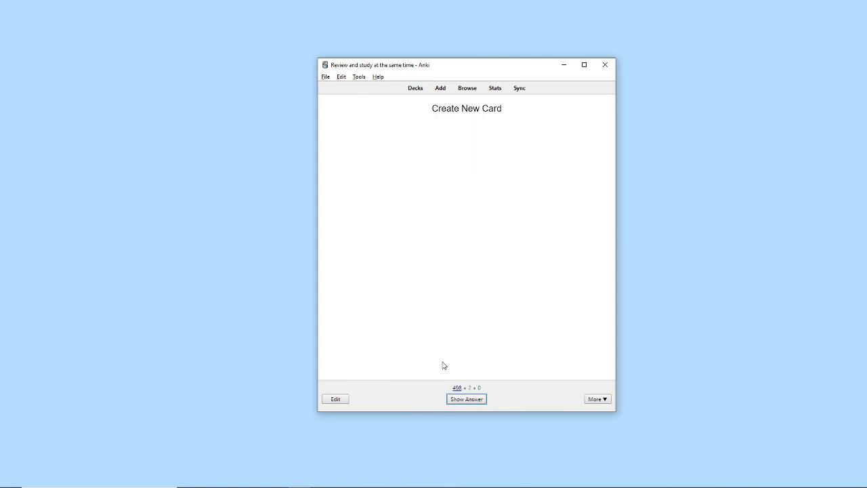
# Replace the next placeholder card's question with "Question 3".
pyautogui.click(452, 108)
pyautogui.hotkey('ctrl', 'a')
pyautogui.write('Question 3')
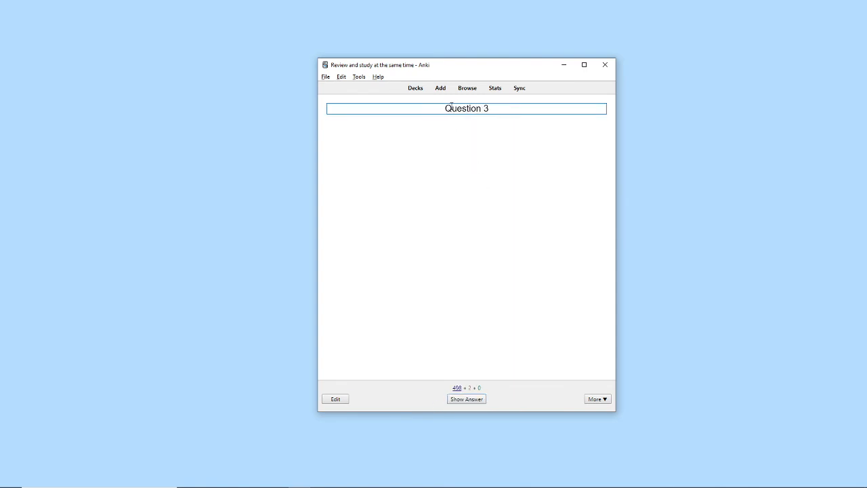
pyautogui.press('Tab')
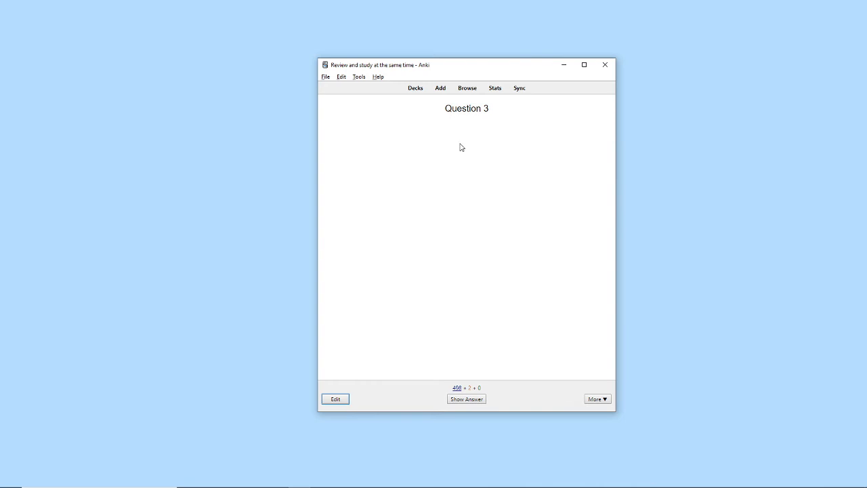
# Reveal the third card's answer side, enter "Answer 3" as its answer and rate the card Again.
pyautogui.click(467, 399)
pyautogui.click(452, 130)
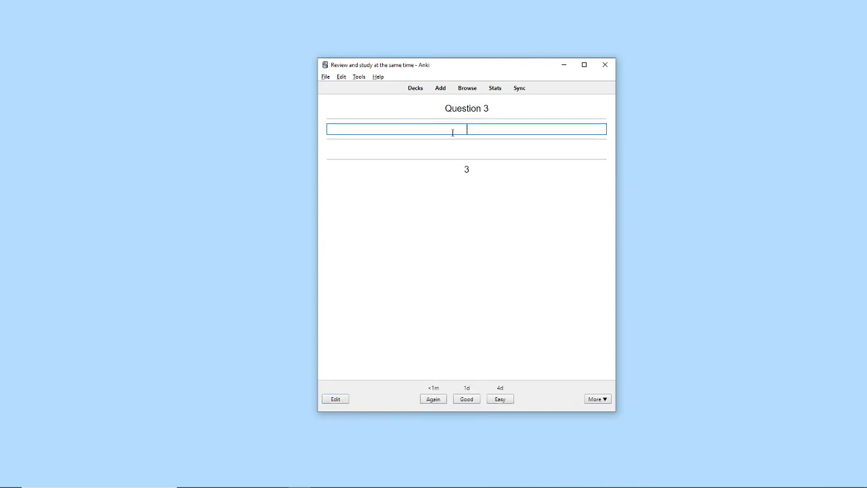
pyautogui.write('Answer 3')
pyautogui.click(434, 399)
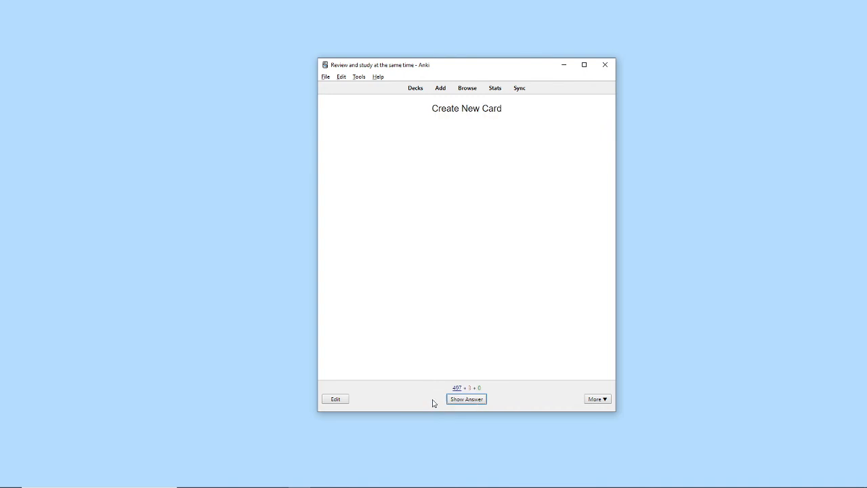
# Clear the "Create New Card" question text on the following card.
pyautogui.click(506, 107)
pyautogui.hotkey('ctrl', 'a')
pyautogui.press('BackSpace')
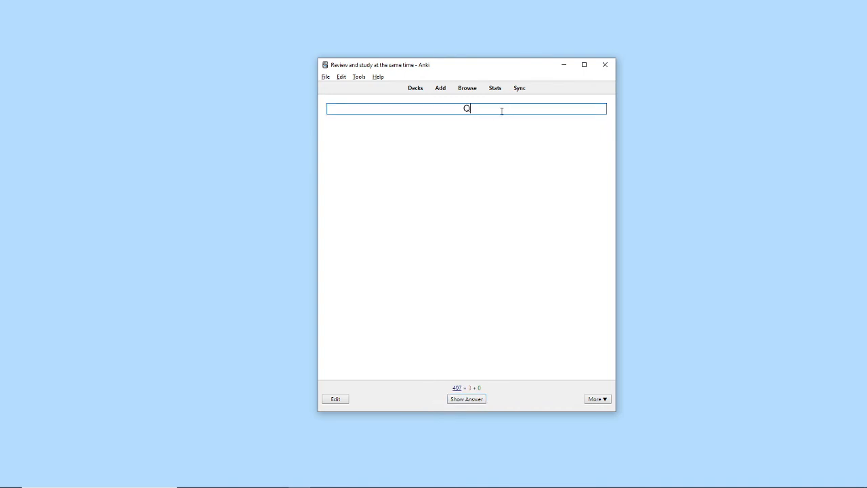
pyautogui.write('Qu')
pyautogui.press('BackSpace')
pyautogui.press('BackSpace')
# Return to the deck list and open the Default deck's overview.
pyautogui.click(415, 90)
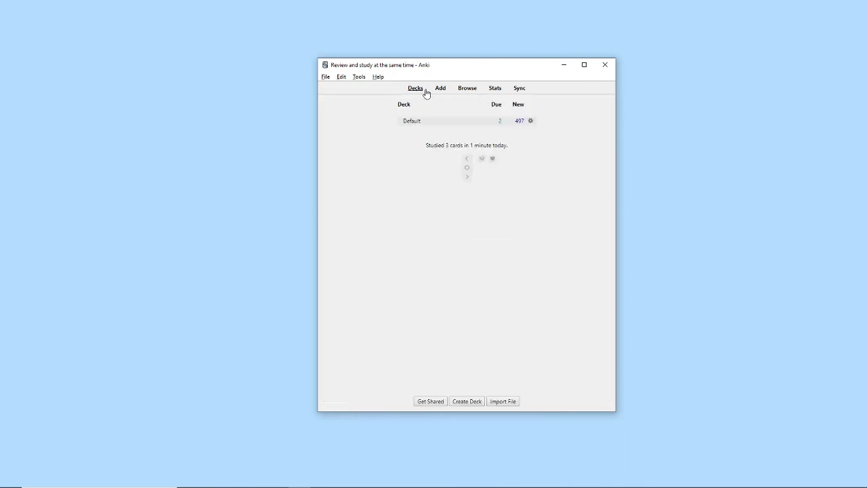
pyautogui.click(411, 121)
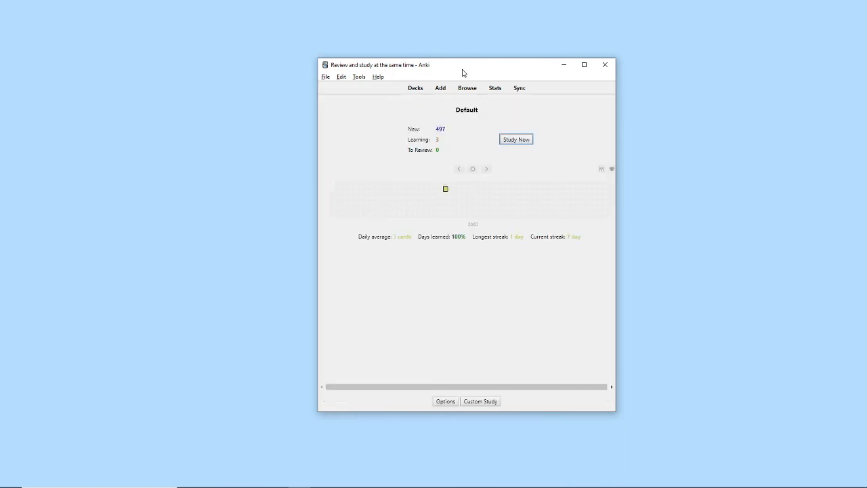
# Arrange the Anki window and the LibreOffice Calc window with empty500.csv side by side on the desktop.
pyautogui.moveTo(462, 72); pyautogui.dragTo(647, 81)
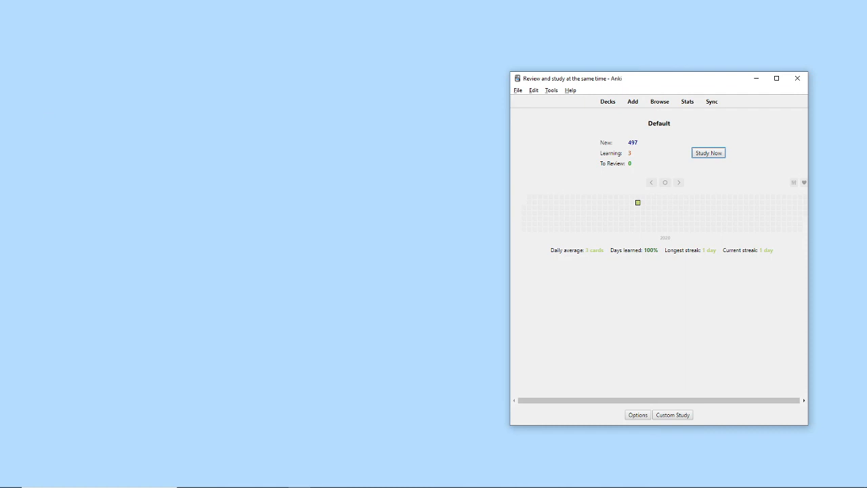
pyautogui.moveTo(329, 90); pyautogui.dragTo(220, 66)
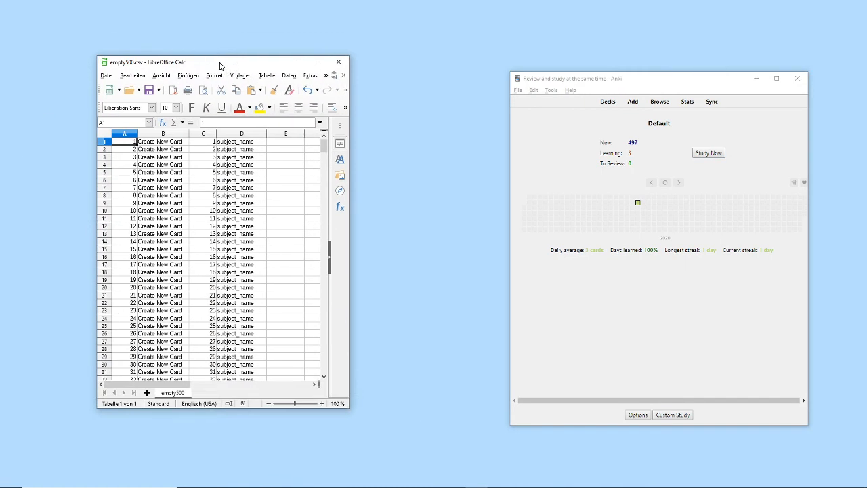
pyautogui.click(640, 328)
pyautogui.moveTo(623, 79); pyautogui.dragTo(567, 64)
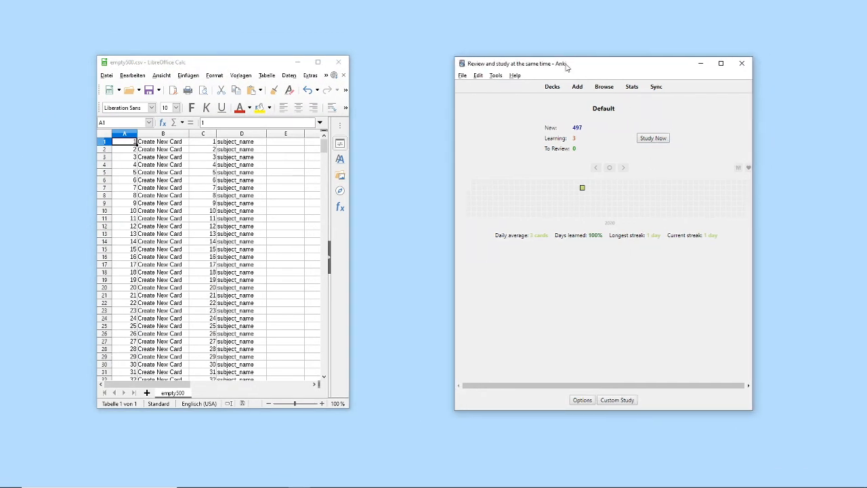
# Start studying the Default deck, reveal the blank card's answer side and return to the deck list.
pyautogui.click(652, 139)
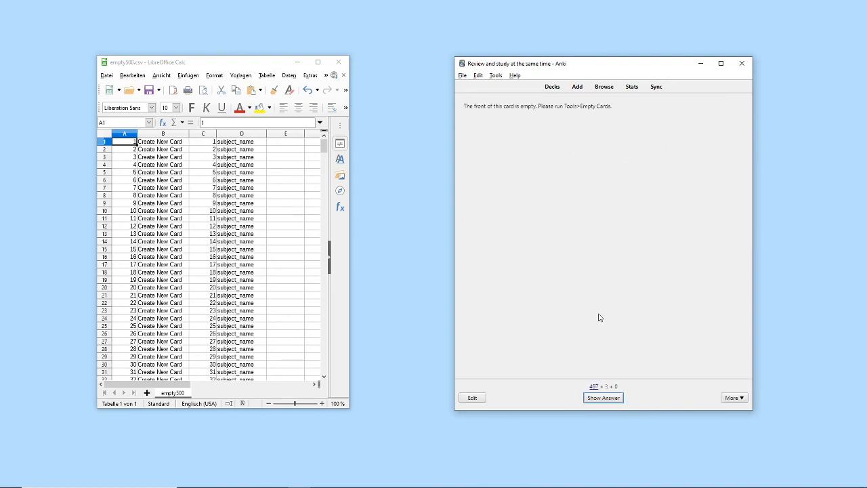
pyautogui.click(601, 398)
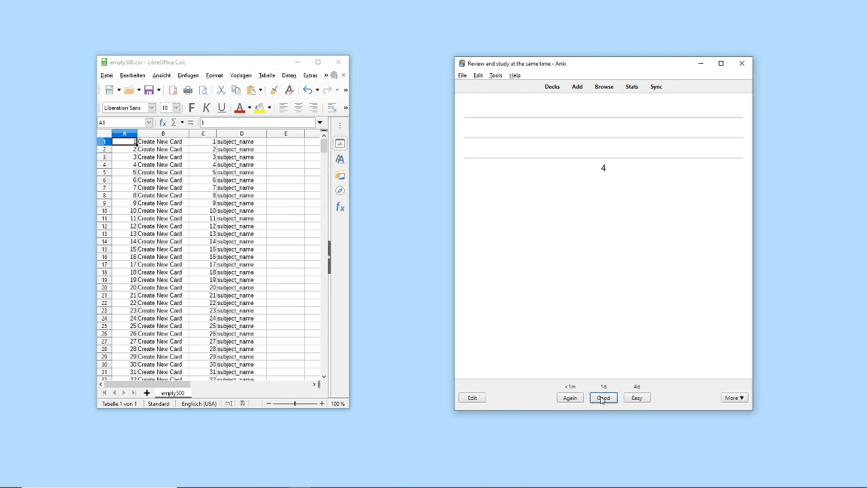
pyautogui.click(552, 87)
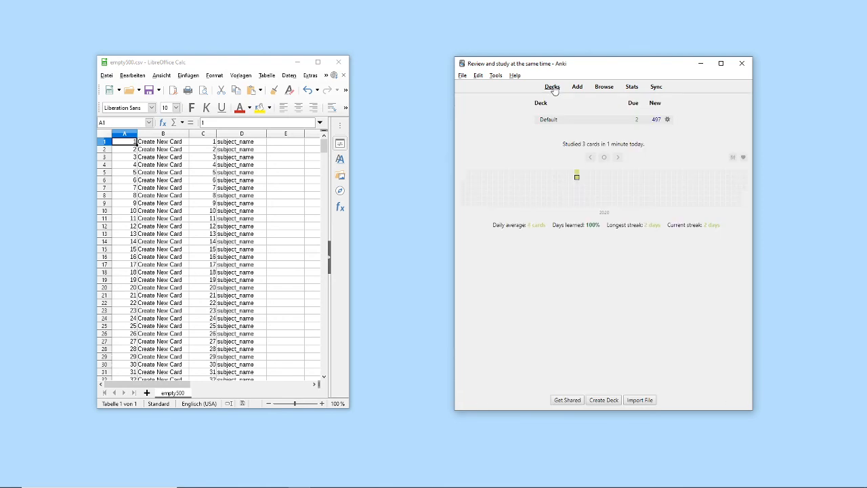
# Resume studying the Default deck and run the Empty Cards check, closing its report without deleting any cards.
pyautogui.click(548, 119)
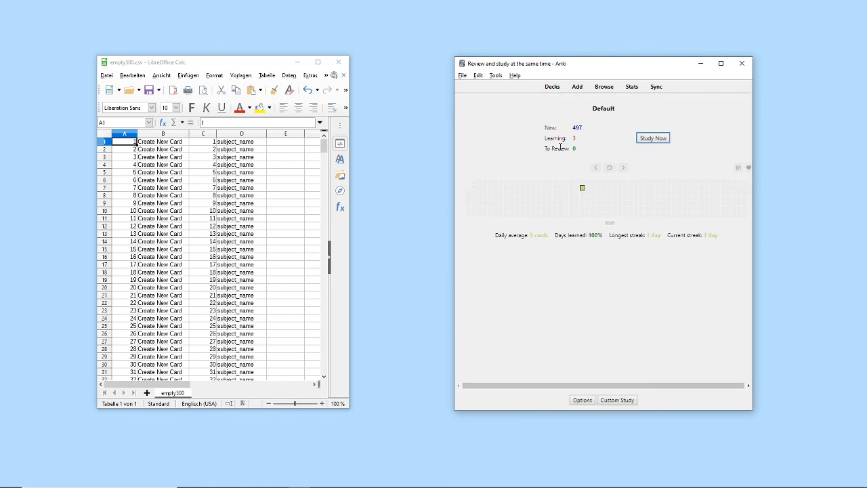
pyautogui.click(651, 141)
pyautogui.click(495, 77)
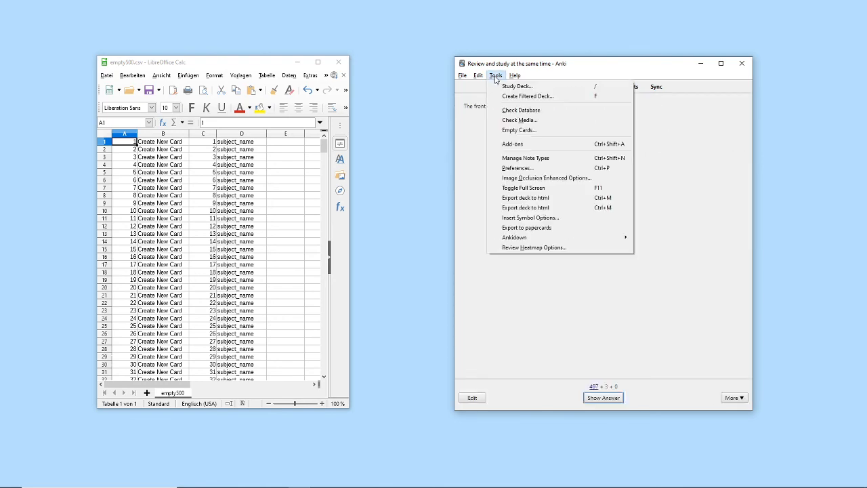
pyautogui.click(521, 130)
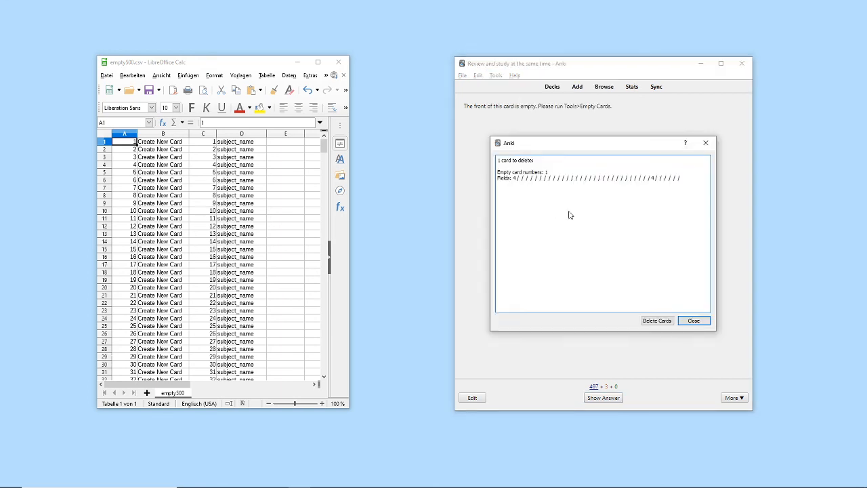
pyautogui.click(698, 319)
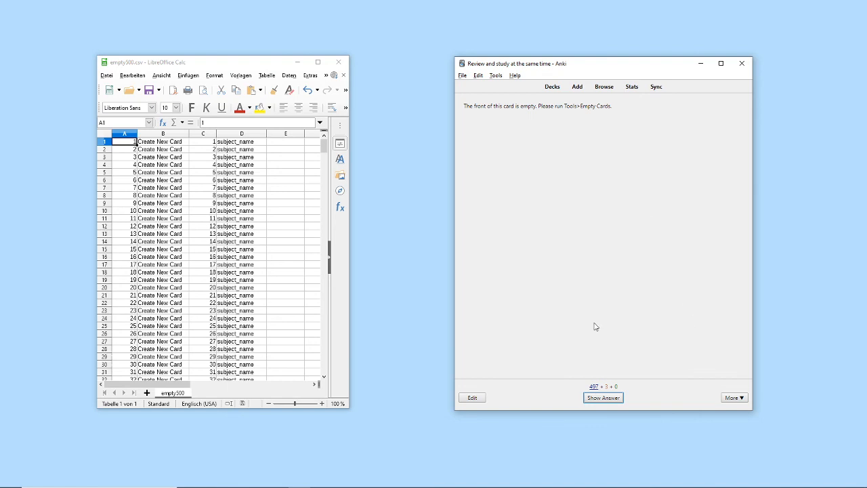
# Reveal the answer side of the card with the blank front and rate it Again.
pyautogui.click(597, 398)
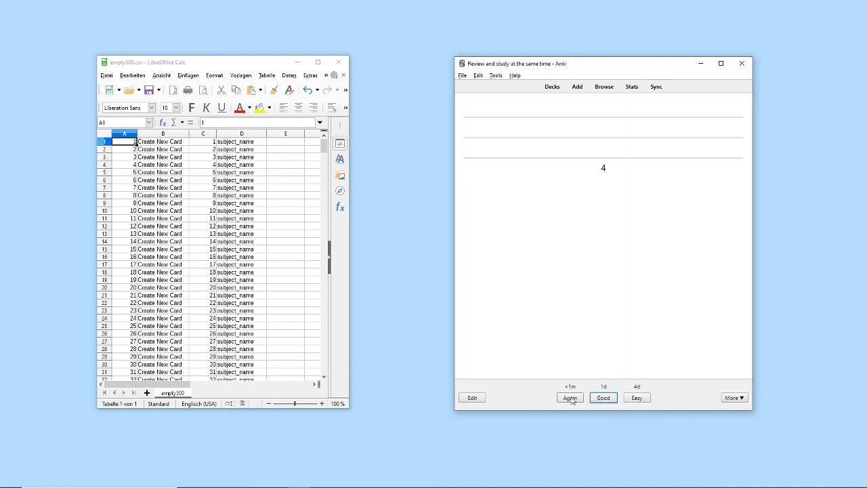
pyautogui.click(574, 400)
pyautogui.click(595, 95)
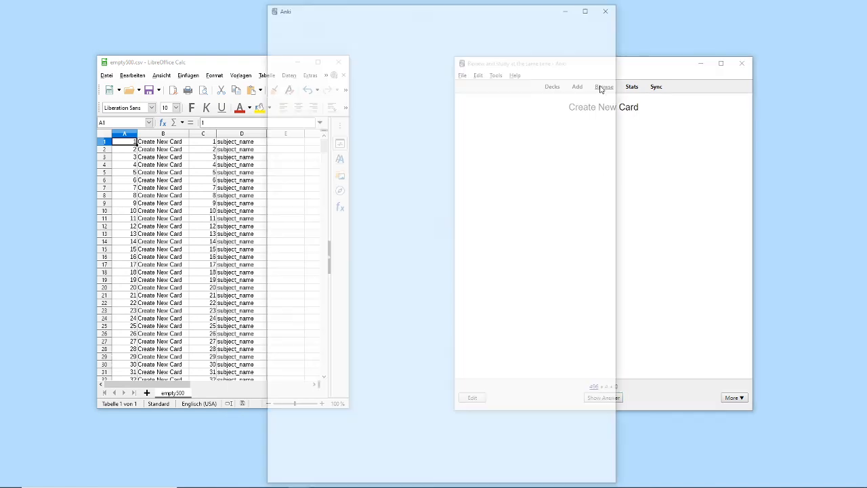
pyautogui.click(319, 37)
pyautogui.click(609, 7)
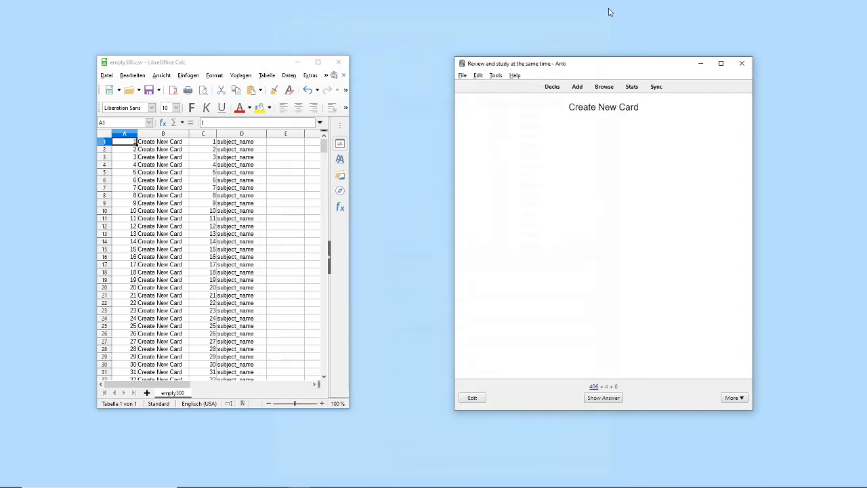
pyautogui.click(550, 88)
pyautogui.click(554, 123)
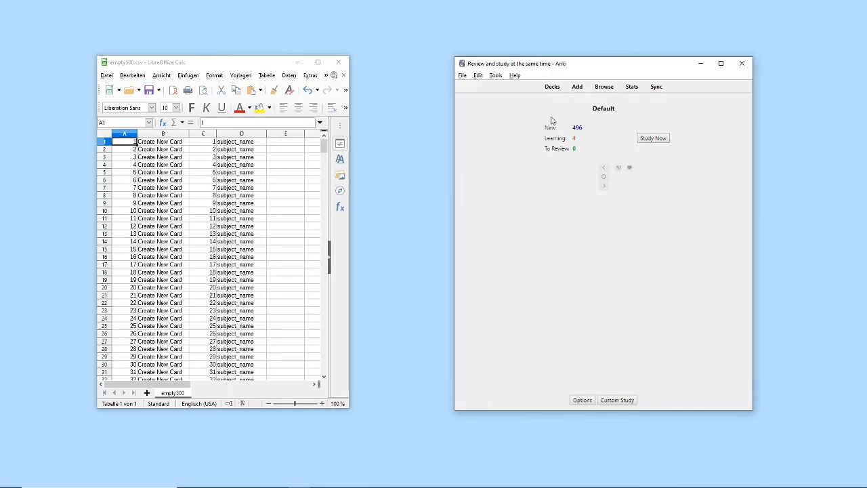
pyautogui.click(644, 137)
# Replace the "Create New Card" placeholder on the current card with "Question 4".
pyautogui.click(605, 107)
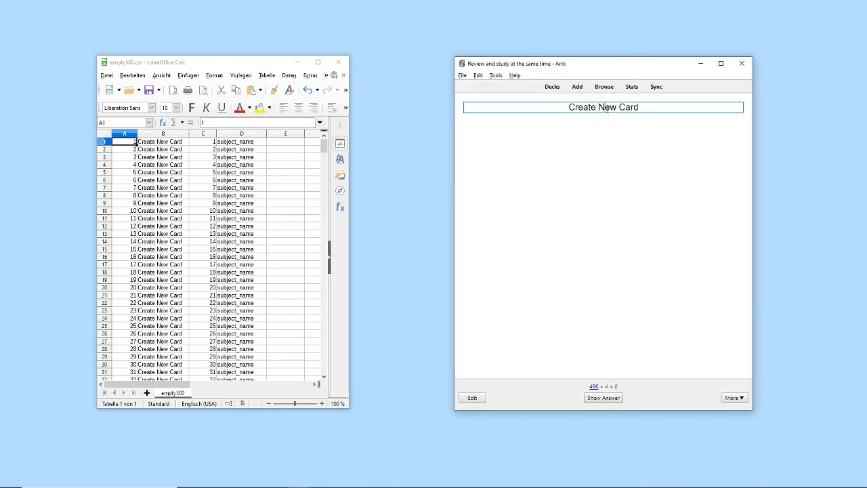
pyautogui.doubleClick(607, 108)
pyautogui.press('super')
pyautogui.press('super')
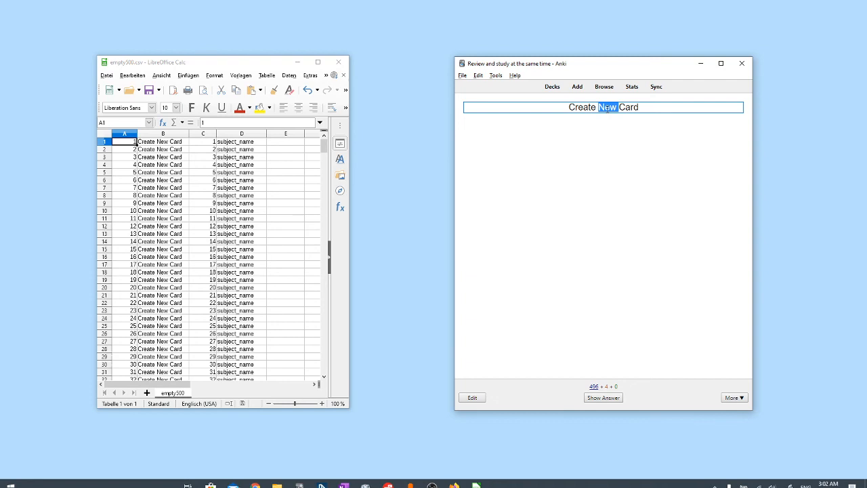
pyautogui.click(606, 107)
pyautogui.tripleClick(606, 107)
pyautogui.write('Quest')
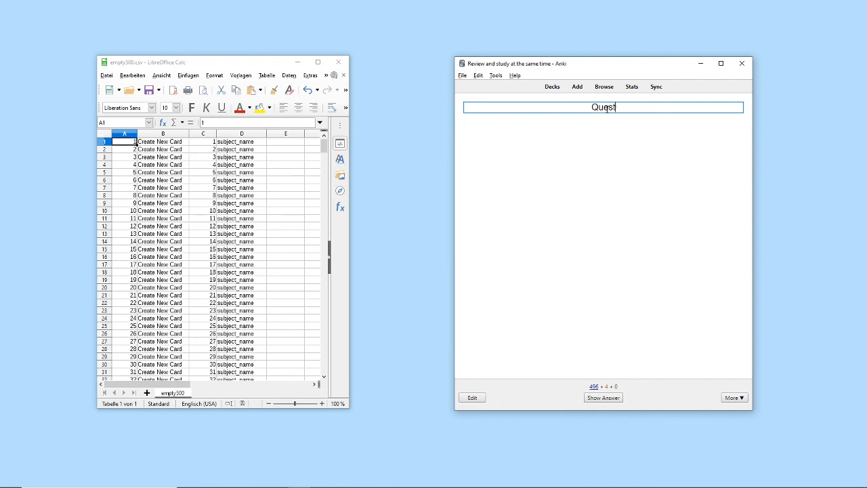
pyautogui.write('ion 4')
pyautogui.press('Return')
pyautogui.press('BackSpace')
# Reveal the answer side of the "Question 4" card, leave its answer field empty and rate the card Again.
pyautogui.click(585, 400)
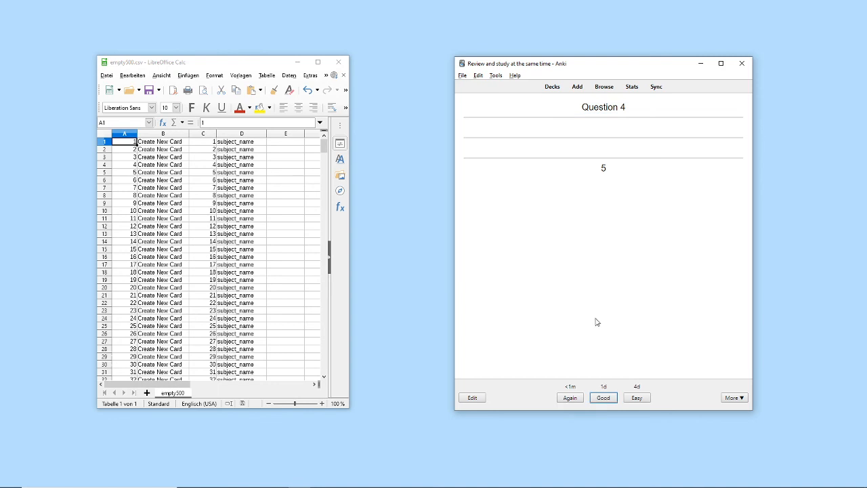
pyautogui.click(623, 128)
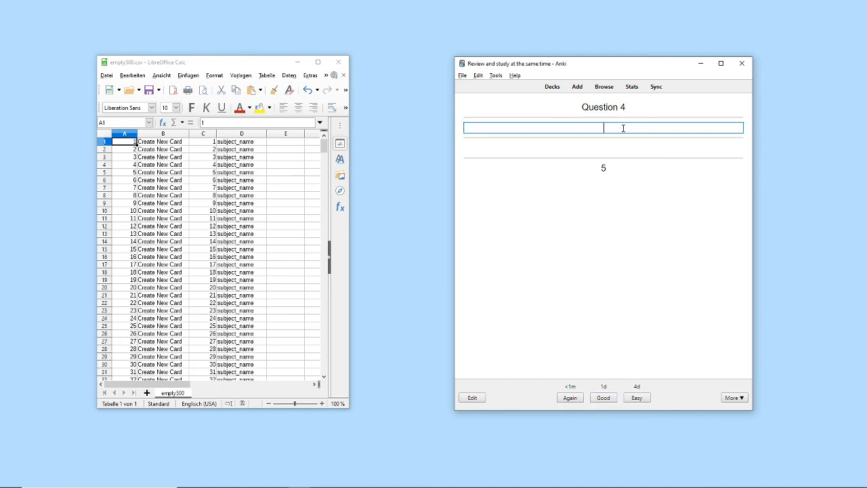
pyautogui.click(580, 403)
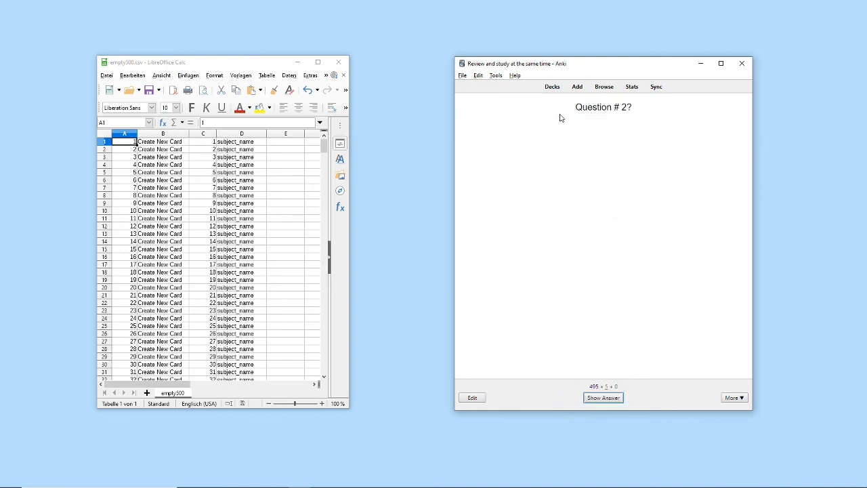
# Review the "Question # 2?" card by revealing its answer side and rate it Good.
pyautogui.moveTo(558, 107); pyautogui.dragTo(698, 109)
pyautogui.click(687, 281)
pyautogui.moveTo(564, 107); pyautogui.dragTo(691, 110)
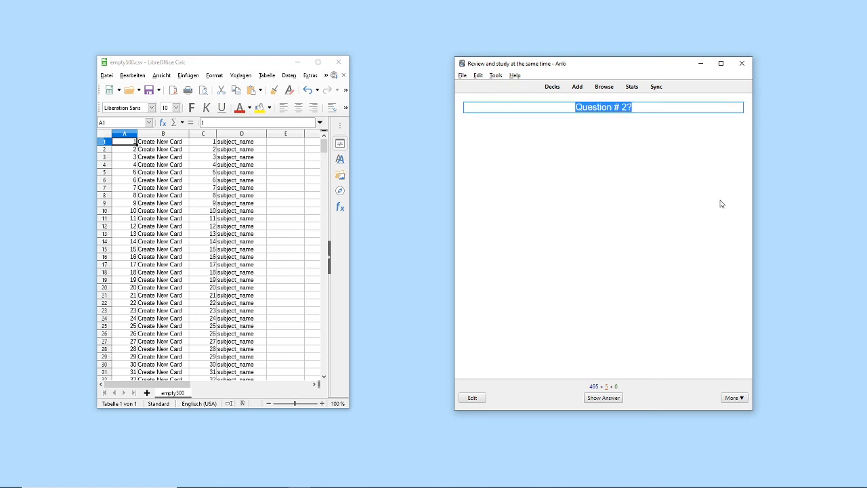
pyautogui.click(690, 247)
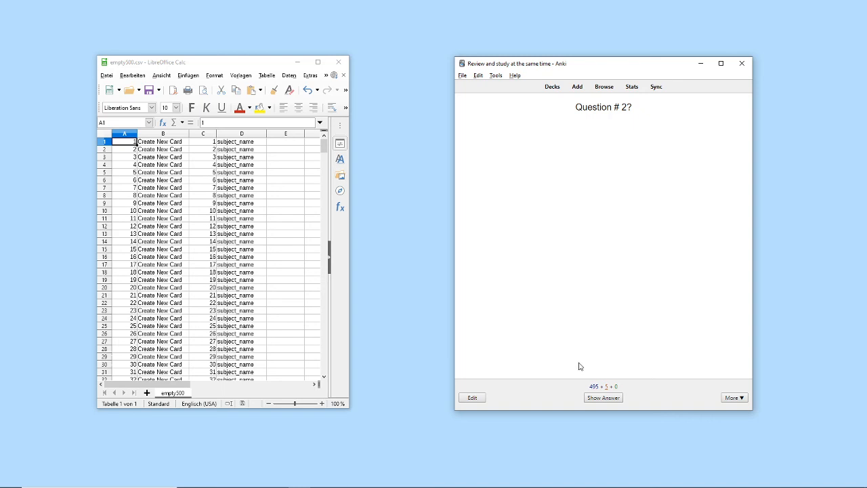
pyautogui.click(599, 398)
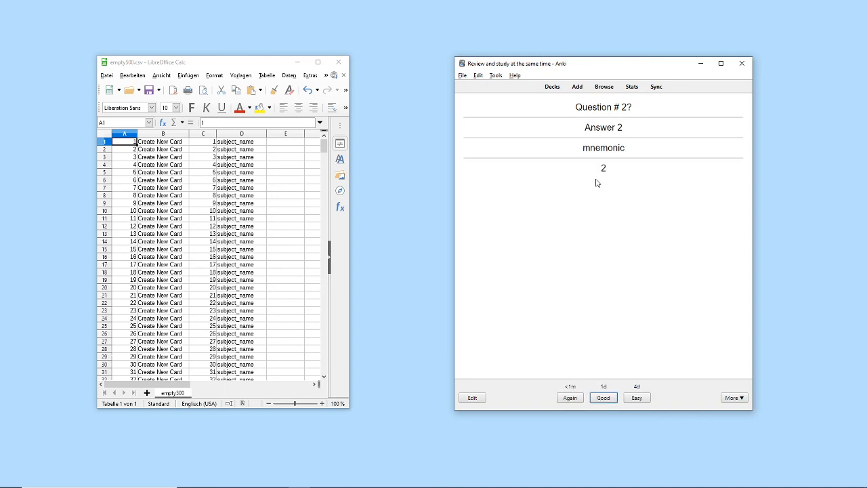
pyautogui.click(604, 398)
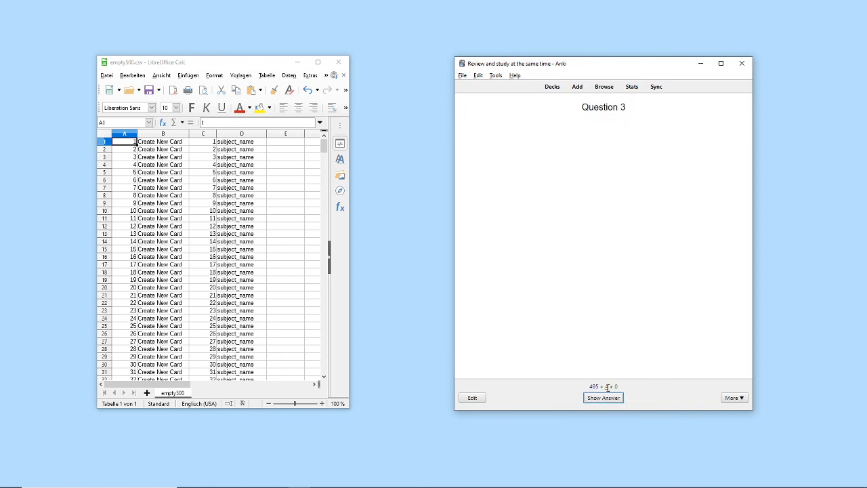
# Reveal the answer side of the "Question 3" card and rate it Good.
pyautogui.moveTo(608, 386); pyautogui.dragTo(603, 387)
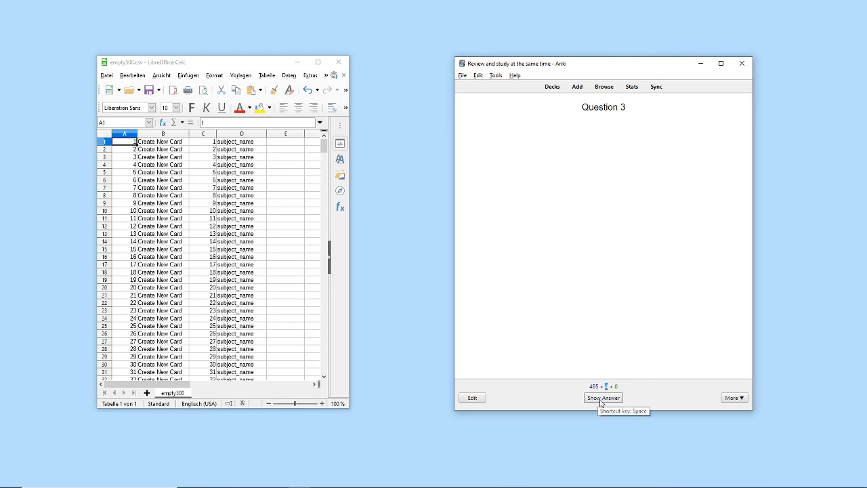
pyautogui.click(600, 400)
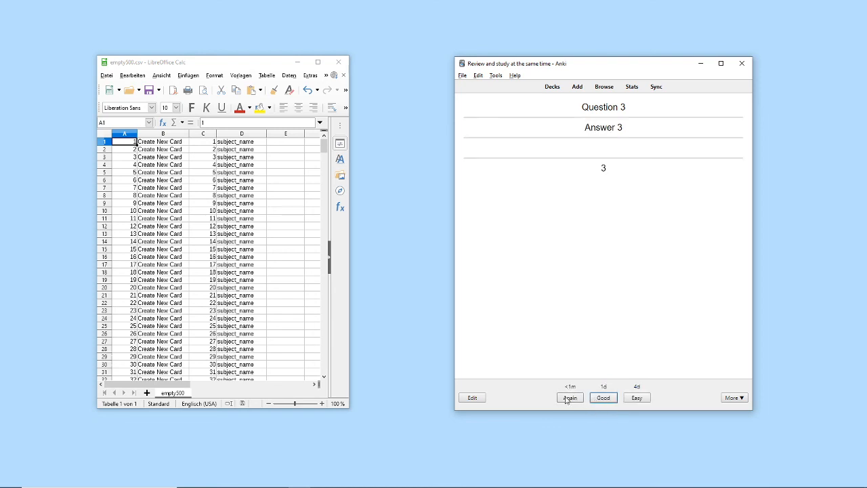
pyautogui.click(602, 400)
# Move the Anki window slightly away from the spreadsheet and return to the deck list.
pyautogui.moveTo(570, 108); pyautogui.dragTo(659, 118)
pyautogui.click(656, 119)
pyautogui.moveTo(586, 64); pyautogui.dragTo(612, 78)
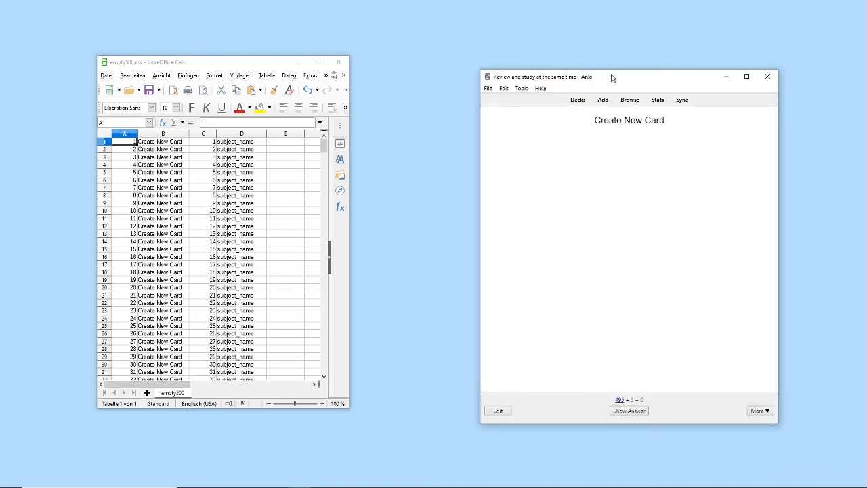
pyautogui.click(580, 102)
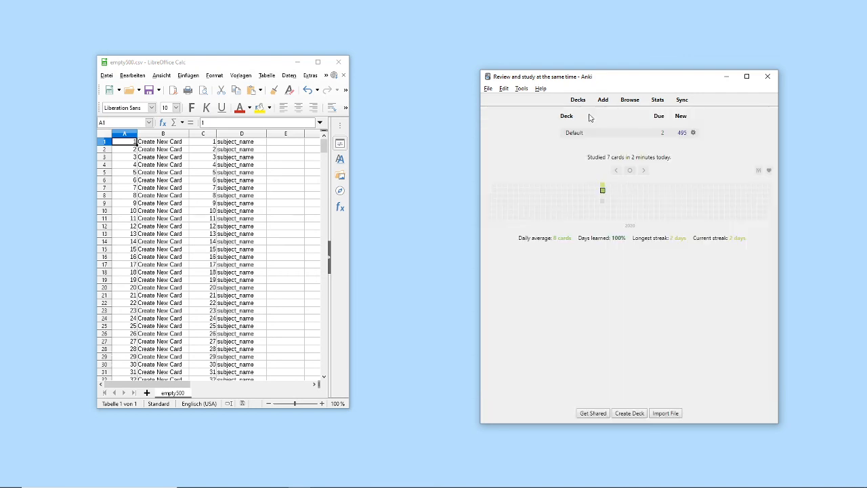
# Try twice to delete the Default deck from the deck list, dismissing the warning each time.
pyautogui.click(693, 134)
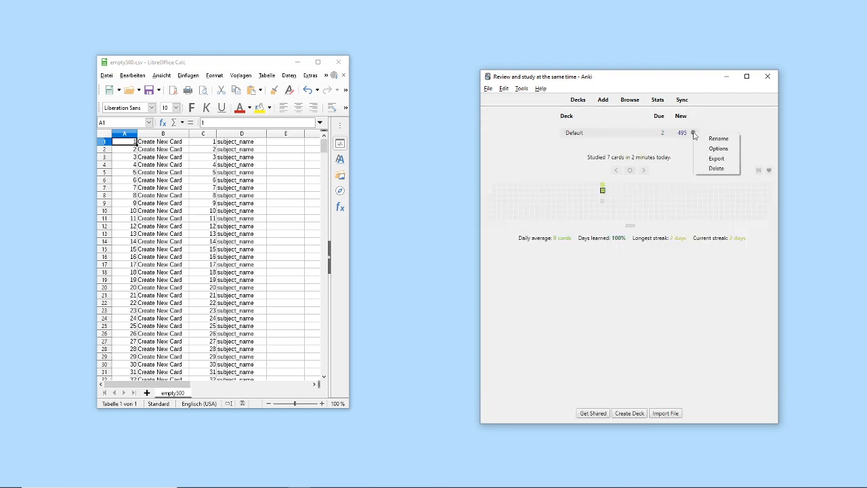
pyautogui.click(704, 169)
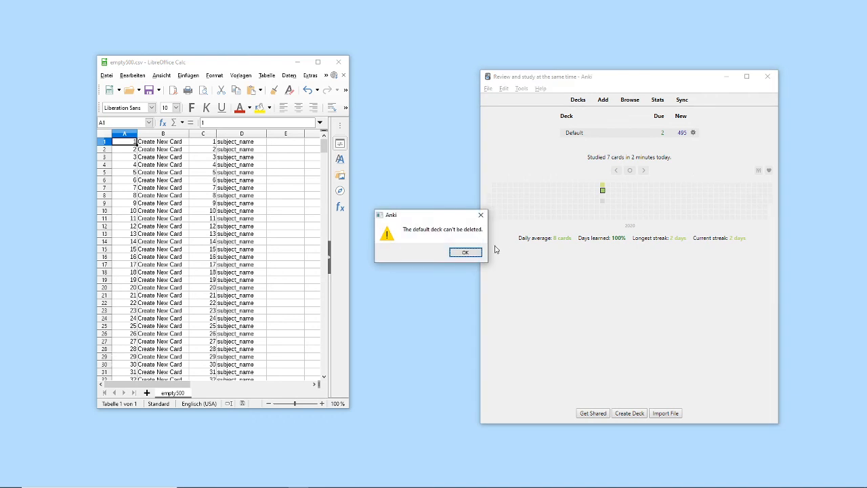
pyautogui.click(468, 255)
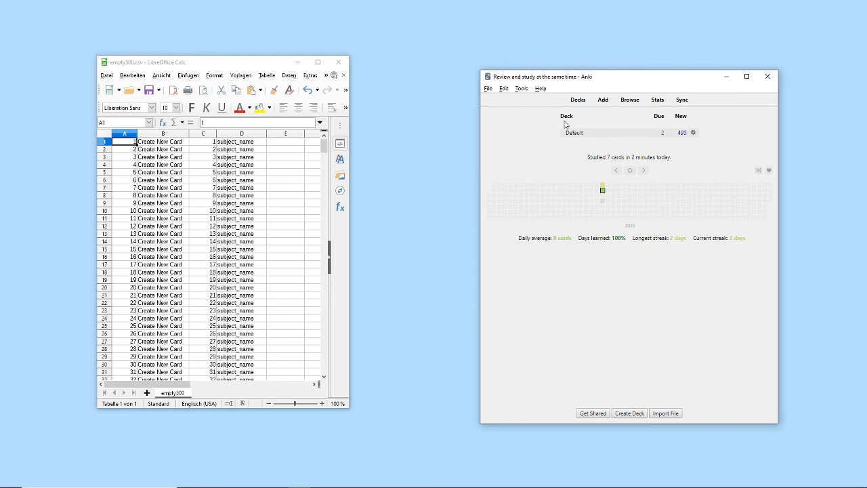
pyautogui.click(693, 135)
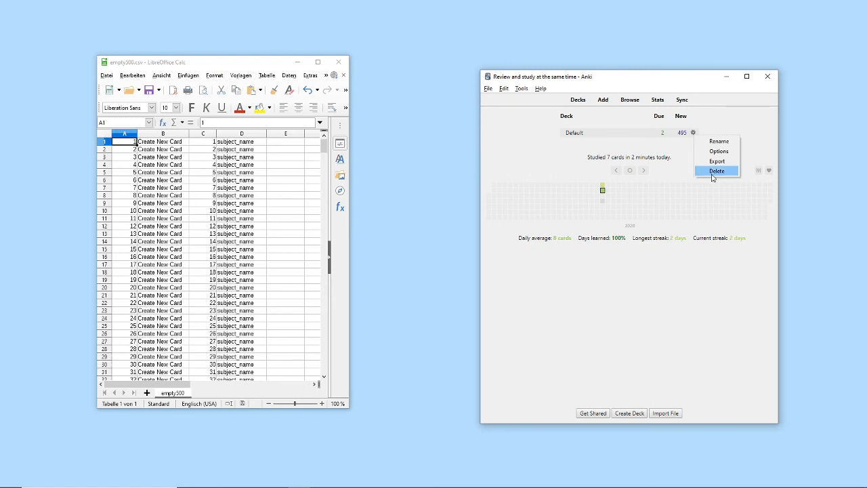
pyautogui.click(717, 172)
pyautogui.click(474, 254)
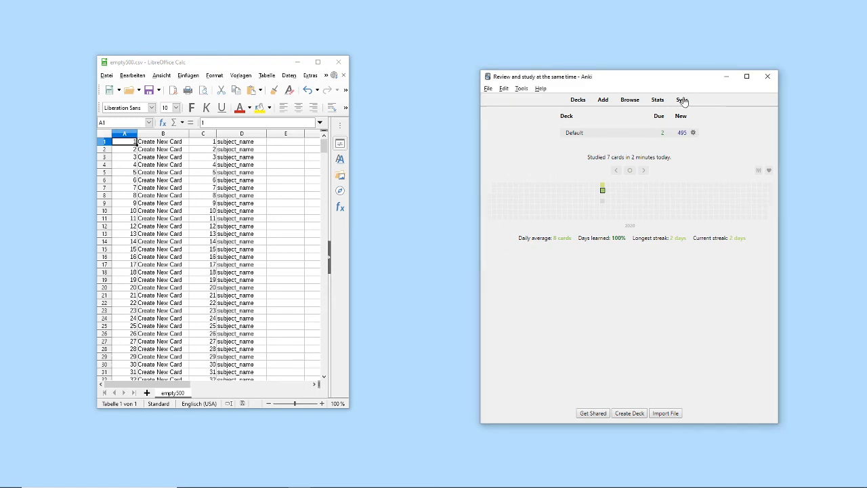
# Delete all cards of the current deck in the card browser and close the browser.
pyautogui.click(629, 100)
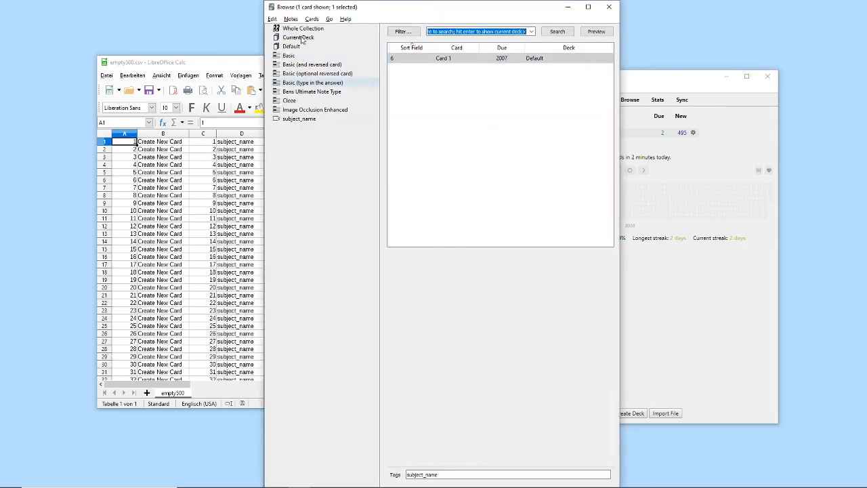
pyautogui.click(498, 121)
pyautogui.hotkey('ctrl', 'a')
pyautogui.rightClick(498, 124)
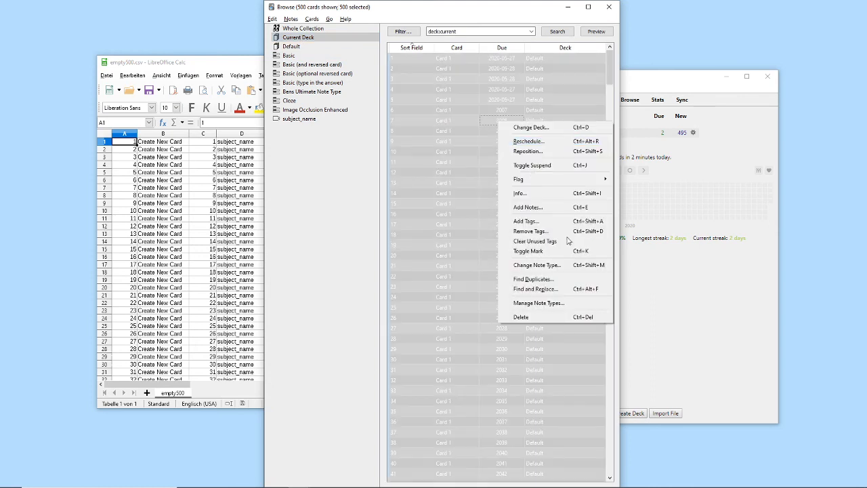
pyautogui.click(584, 317)
pyautogui.click(608, 8)
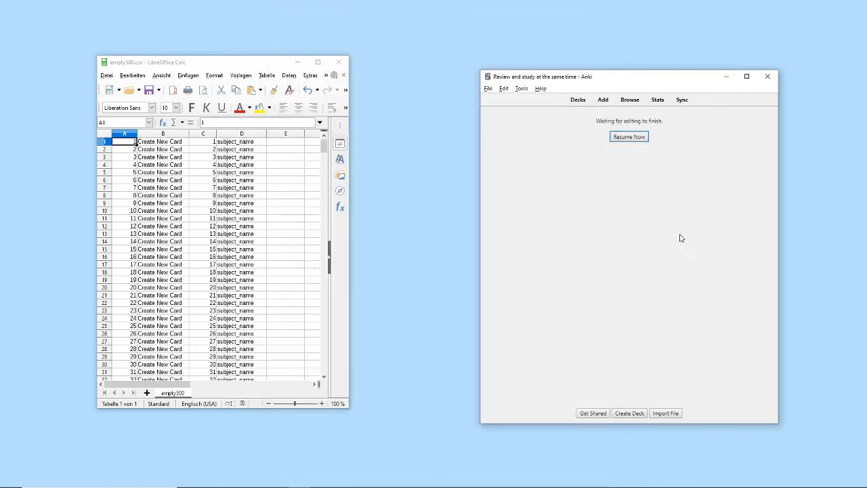
# Widen and shorten the empty500.csv spreadsheet window and place it beside the Anki window without overlap.
pyautogui.moveTo(253, 65); pyautogui.dragTo(297, 64)
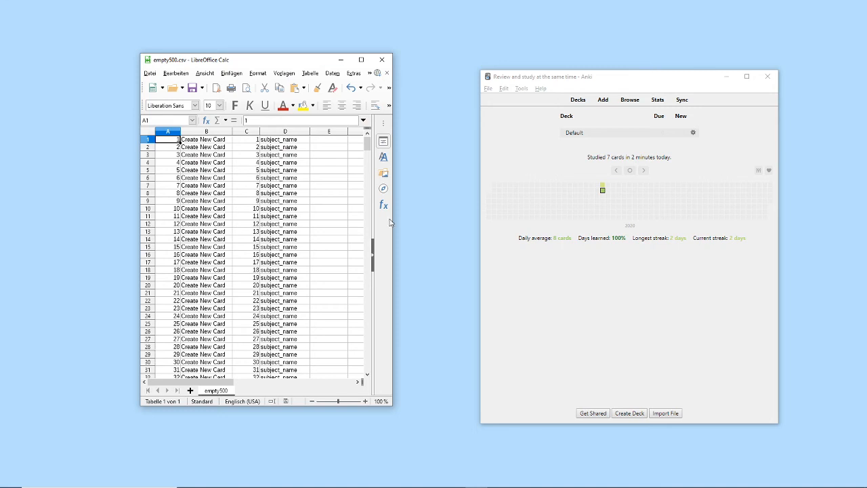
pyautogui.moveTo(391, 222); pyautogui.dragTo(510, 215)
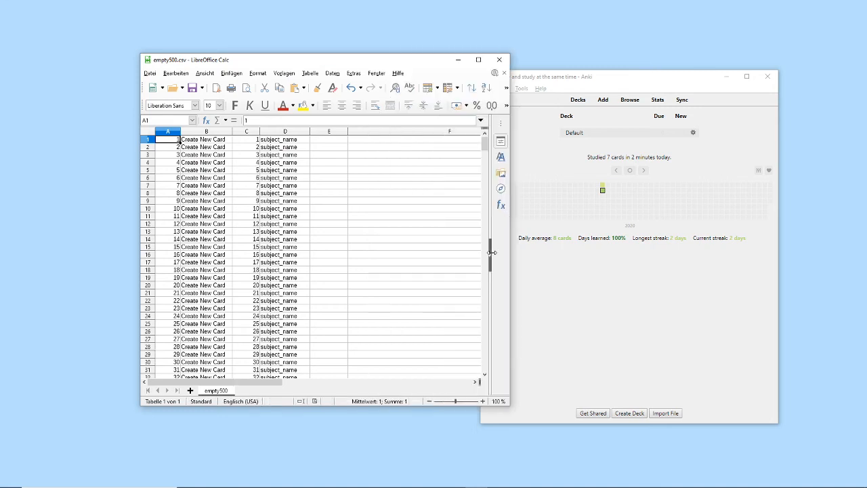
pyautogui.moveTo(345, 405); pyautogui.dragTo(359, 353)
pyautogui.moveTo(189, 62); pyautogui.dragTo(303, 69)
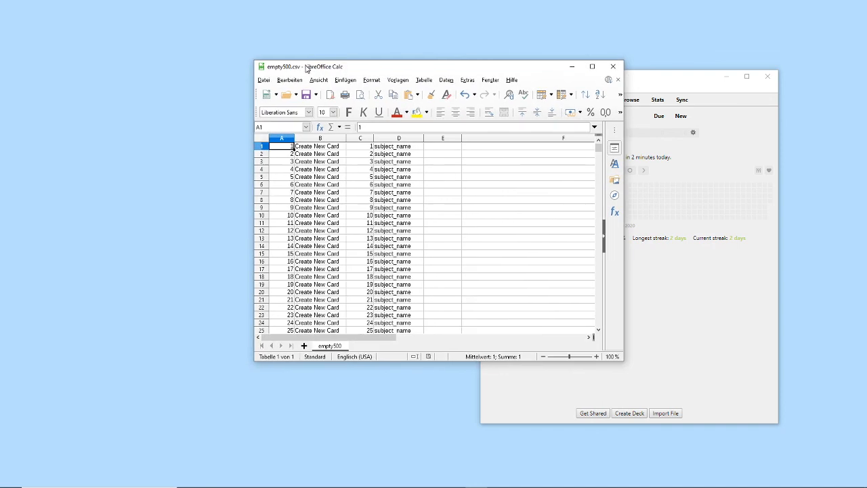
pyautogui.moveTo(376, 337); pyautogui.dragTo(284, 336)
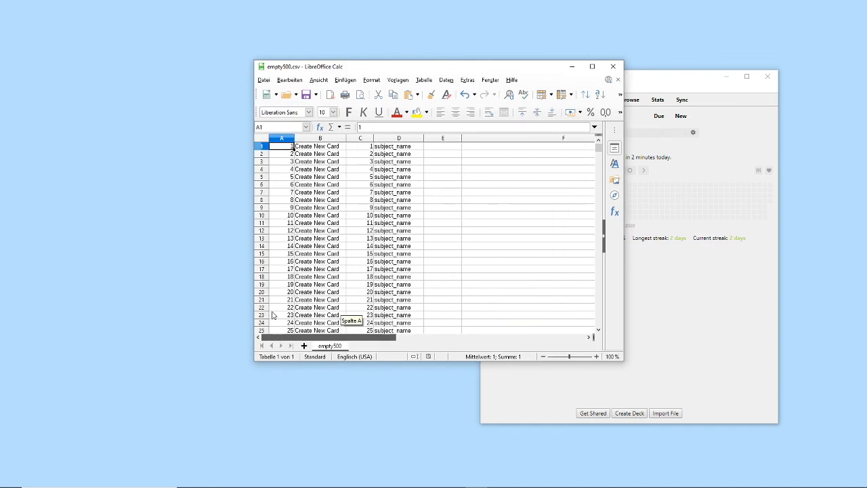
pyautogui.moveTo(310, 60); pyautogui.dragTo(206, 54)
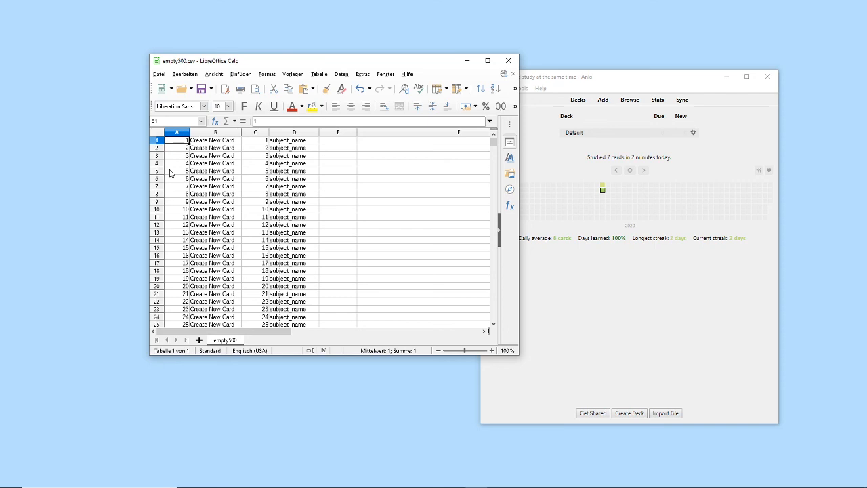
pyautogui.moveTo(177, 157); pyautogui.dragTo(319, 201)
pyautogui.click(168, 140)
pyautogui.moveTo(362, 63); pyautogui.dragTo(291, 53)
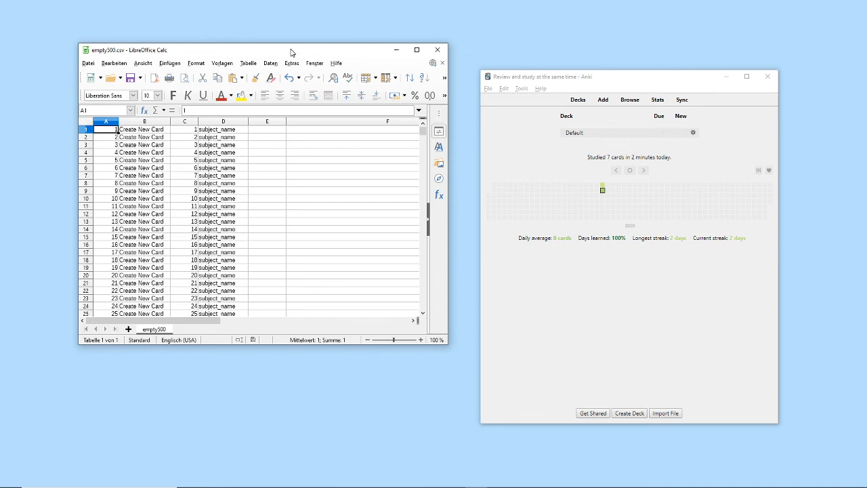
# Examine the numbering in column A and the placeholder rows across columns A to D, and return to cell A1.
pyautogui.moveTo(110, 137); pyautogui.dragTo(113, 175)
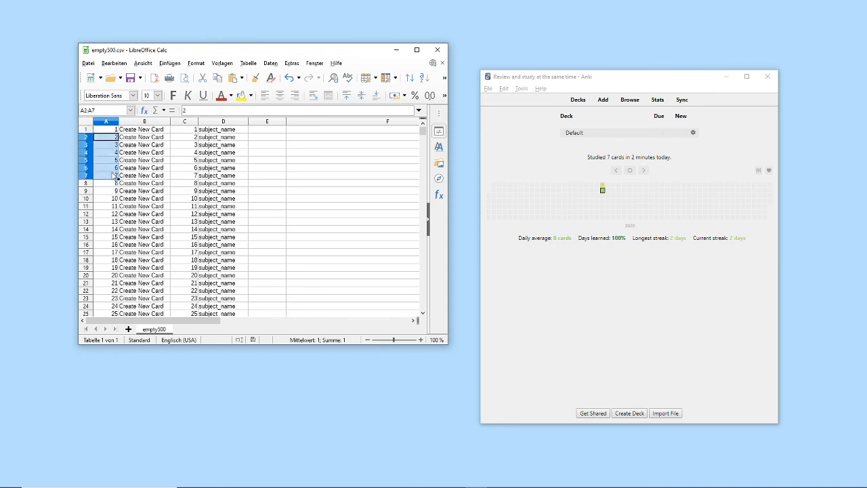
pyautogui.click(112, 175)
pyautogui.moveTo(109, 129); pyautogui.dragTo(103, 304)
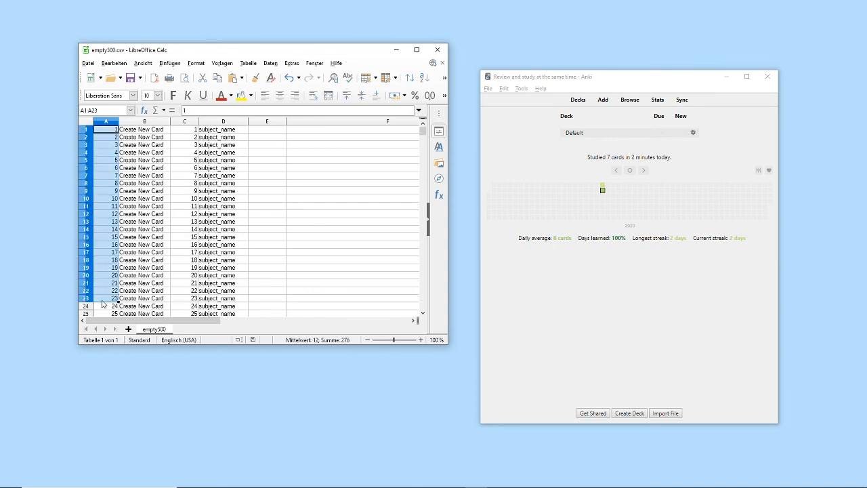
pyautogui.click(532, 137)
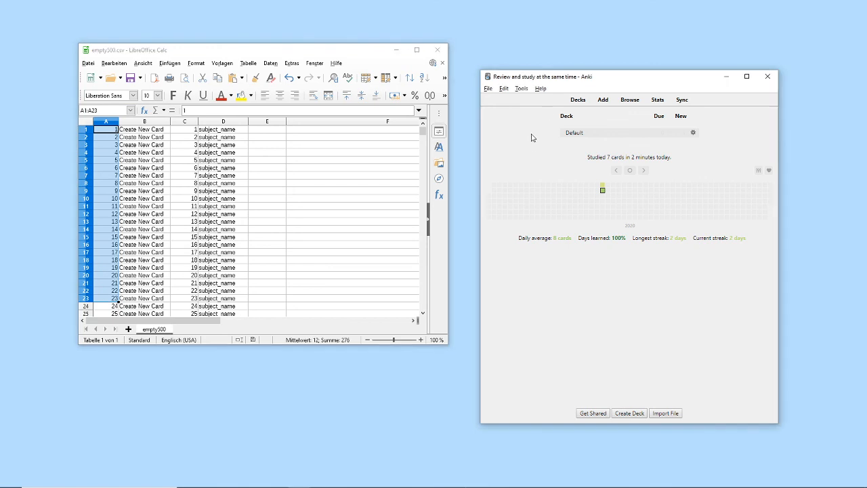
pyautogui.click(332, 208)
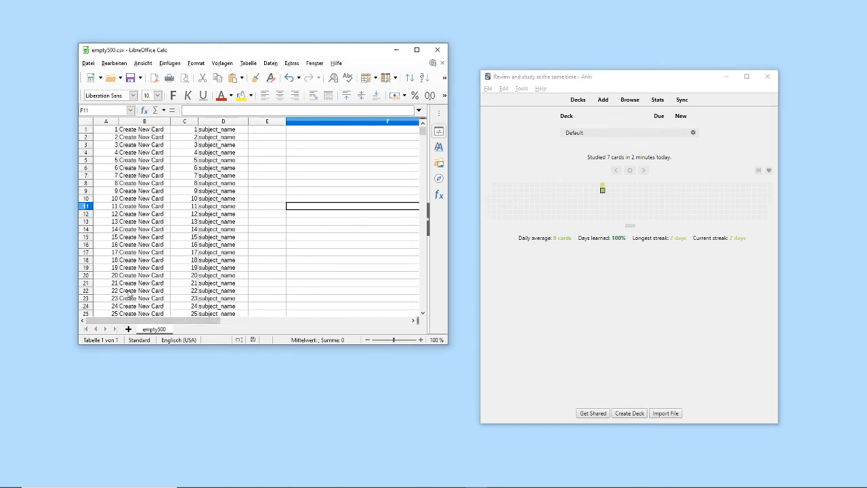
pyautogui.moveTo(111, 130); pyautogui.dragTo(235, 153)
pyautogui.click(151, 153)
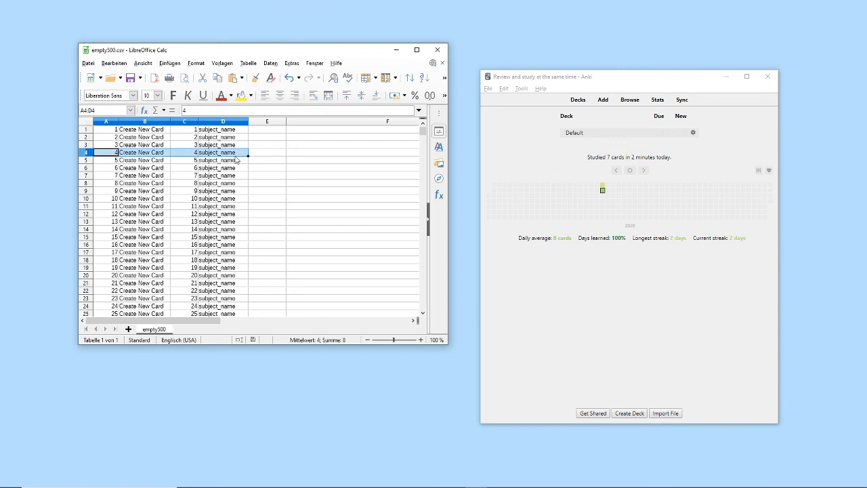
pyautogui.click(109, 178)
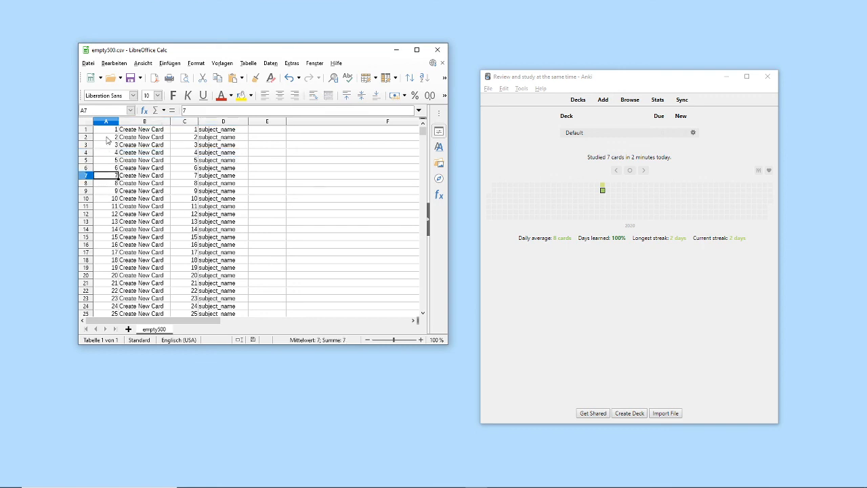
pyautogui.moveTo(107, 137); pyautogui.dragTo(231, 159)
pyautogui.click(149, 198)
pyautogui.moveTo(144, 145); pyautogui.dragTo(206, 164)
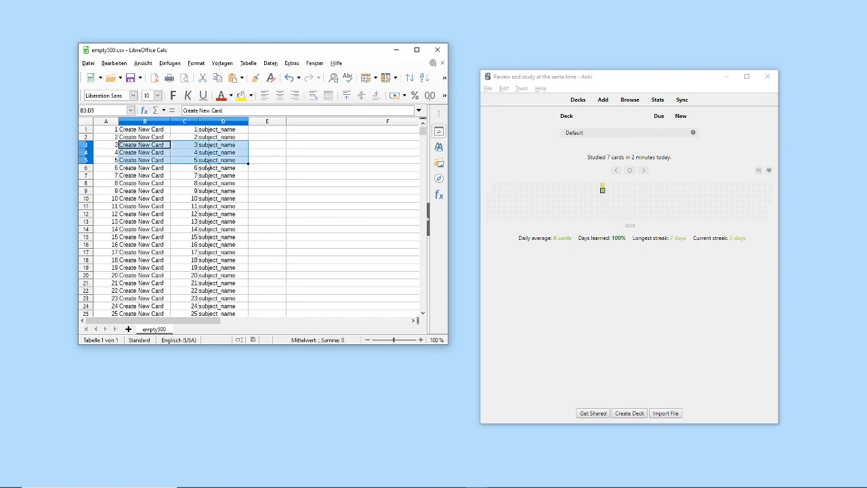
pyautogui.click(208, 162)
pyautogui.hotkey('ctrl', 'Home')
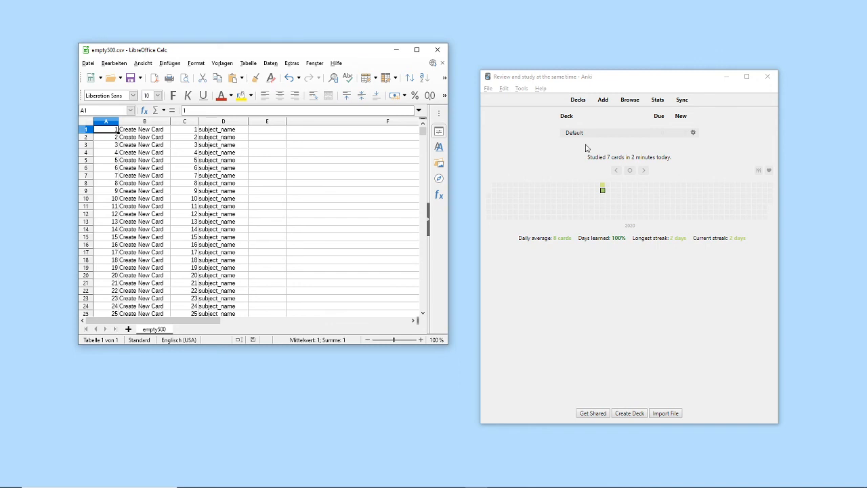
# Open empty500.csv from the Desktop for import into Anki.
pyautogui.click(488, 89)
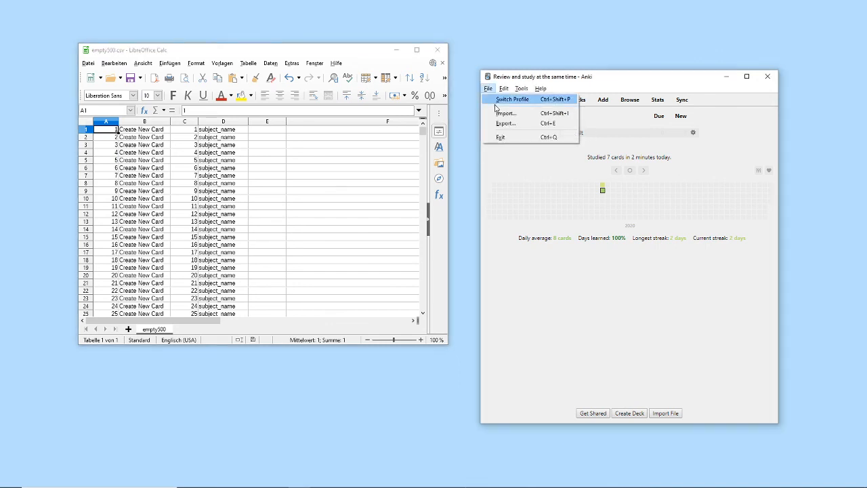
pyautogui.click(503, 113)
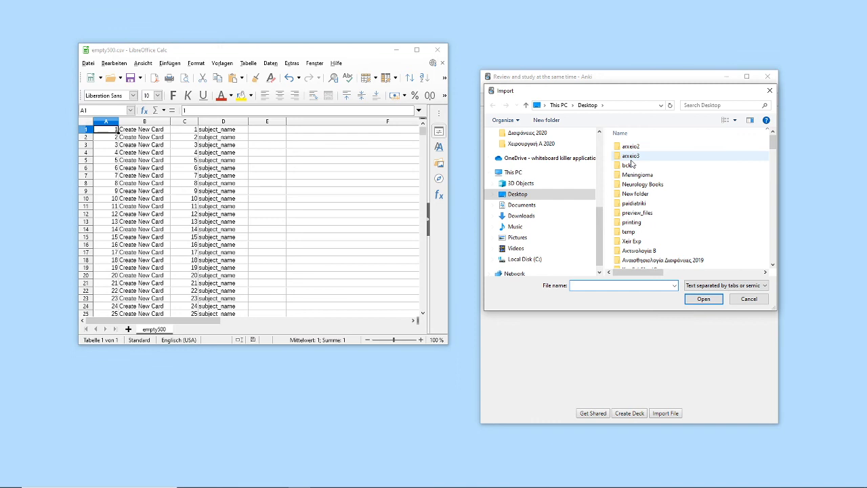
pyautogui.moveTo(638, 312); pyautogui.dragTo(638, 219)
pyautogui.click(631, 147)
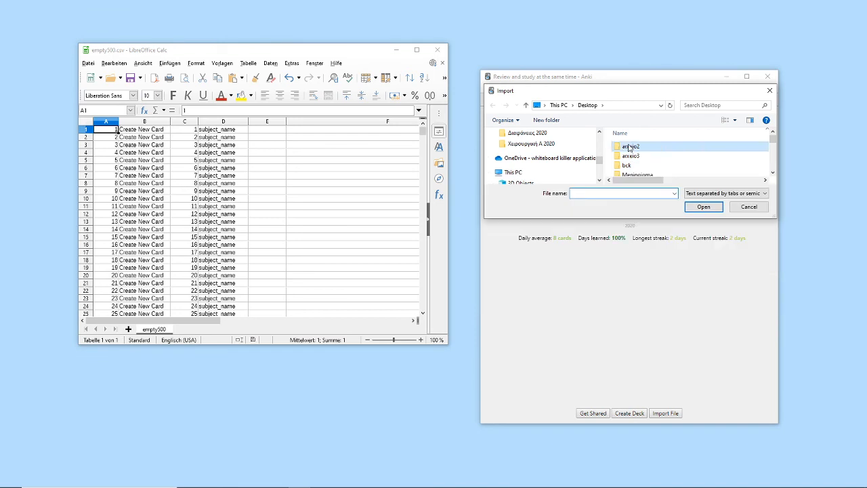
pyautogui.press('e')
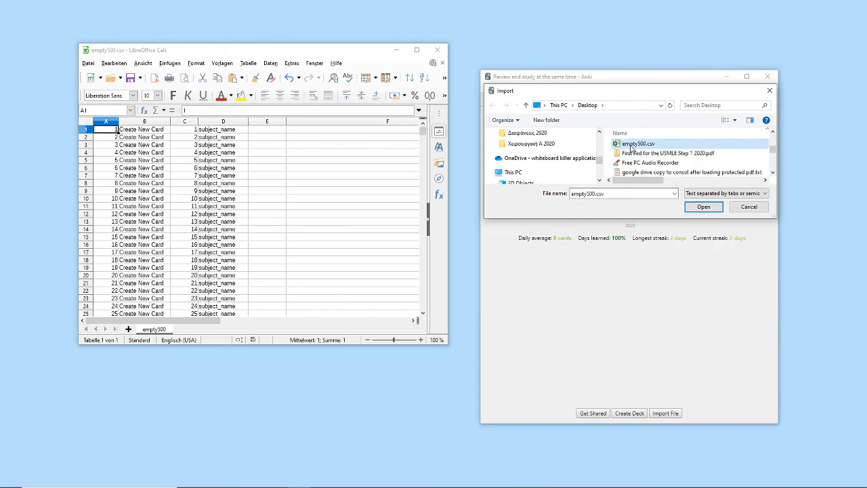
pyautogui.click(702, 207)
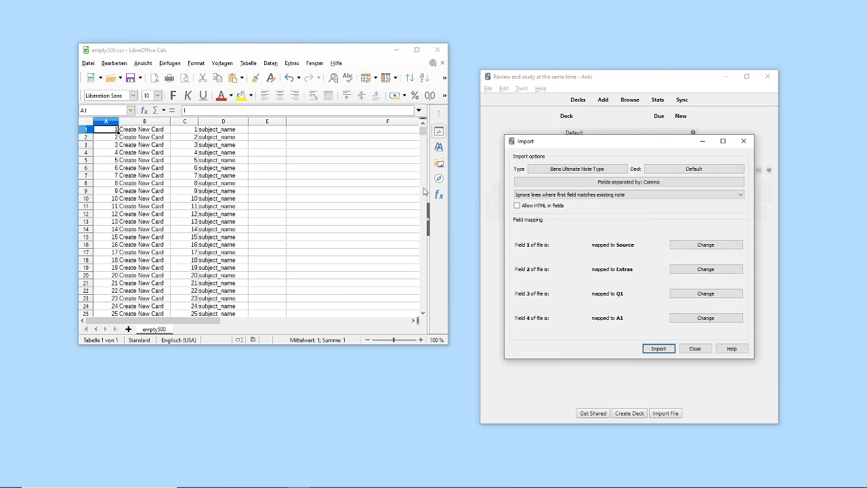
# Go over columns A to C of the spreadsheet and choose Bens Ultimate Note Type as the import's note type.
pyautogui.moveTo(423, 132)
pyautogui.mouseDown()
pyautogui.moveTo(422, 300)
pyautogui.moveTo(422, 132)
pyautogui.mouseUp()
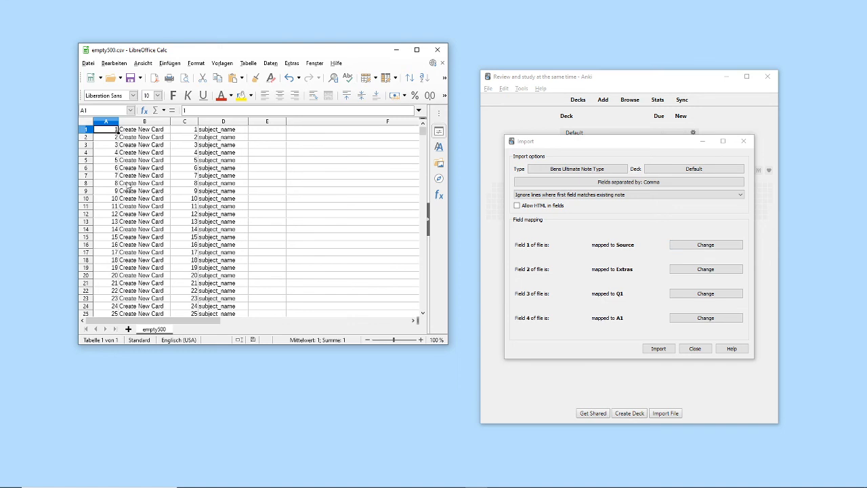
pyautogui.moveTo(117, 152); pyautogui.dragTo(119, 214)
pyautogui.click(150, 191)
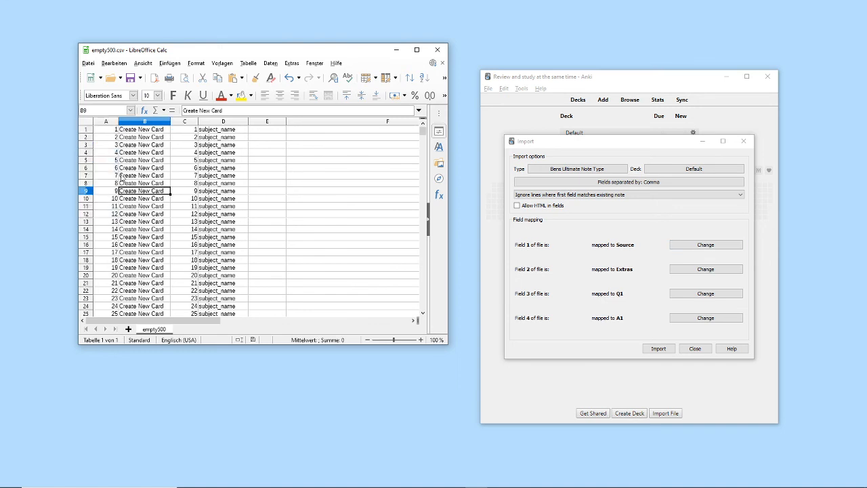
pyautogui.moveTo(112, 159); pyautogui.dragTo(111, 229)
pyautogui.moveTo(142, 160); pyautogui.dragTo(142, 229)
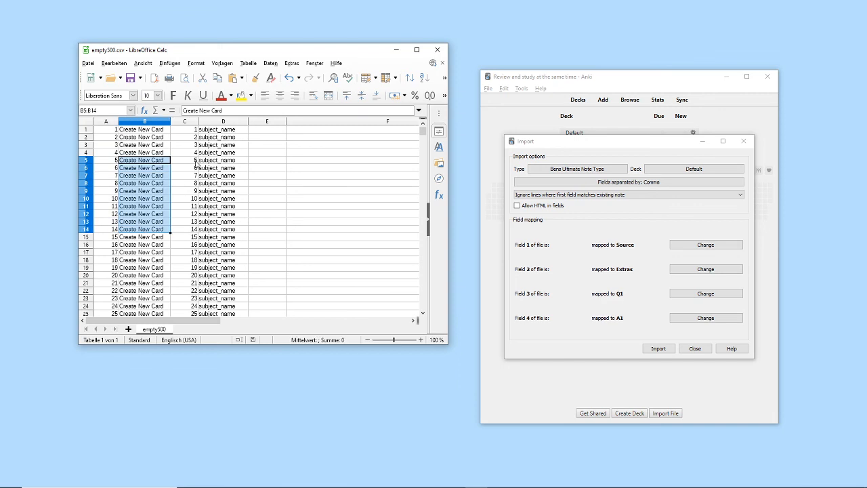
pyautogui.moveTo(184, 159); pyautogui.dragTo(184, 229)
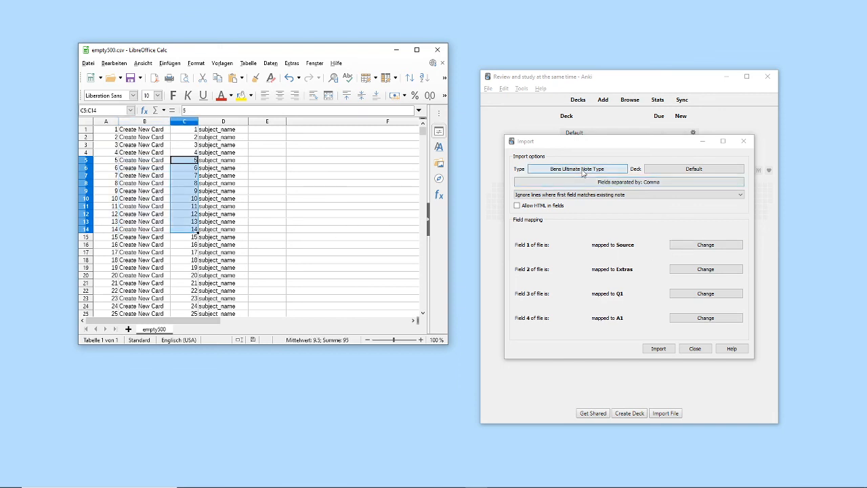
pyautogui.click(556, 170)
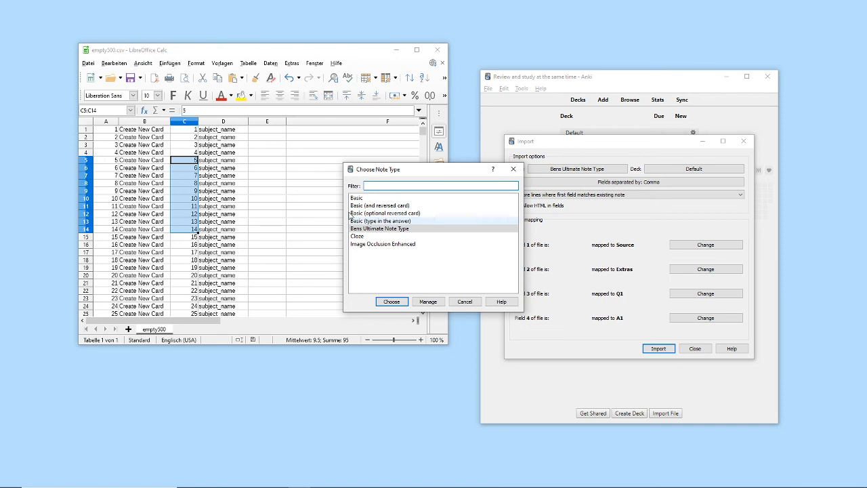
pyautogui.click(391, 301)
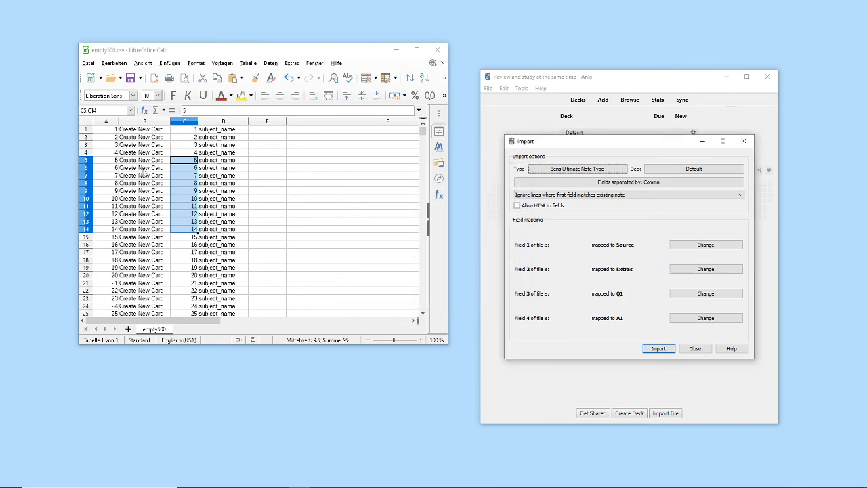
# Compare columns A and B with the field mapping and map field 2 of the file to Q1.
pyautogui.click(117, 161)
pyautogui.click(112, 130)
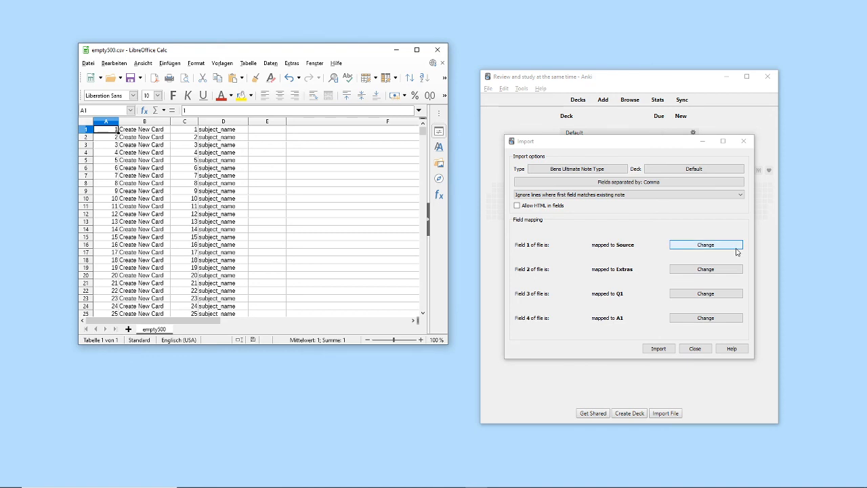
pyautogui.click(147, 163)
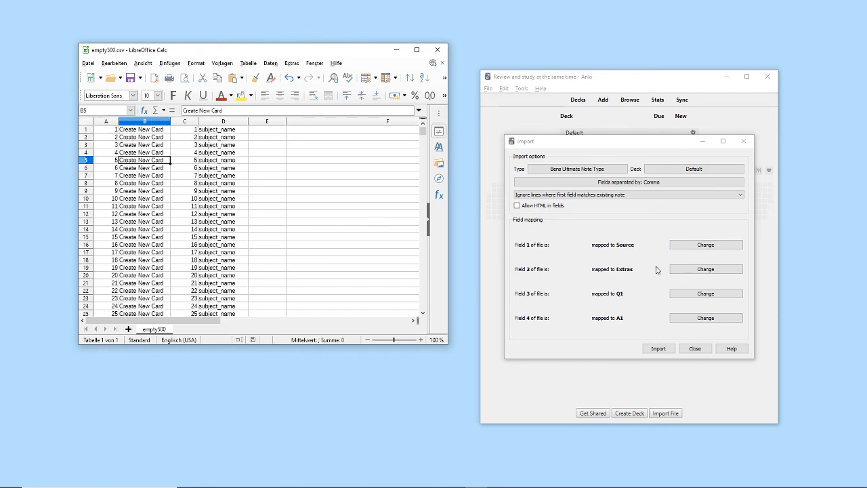
pyautogui.click(697, 270)
pyautogui.click(584, 213)
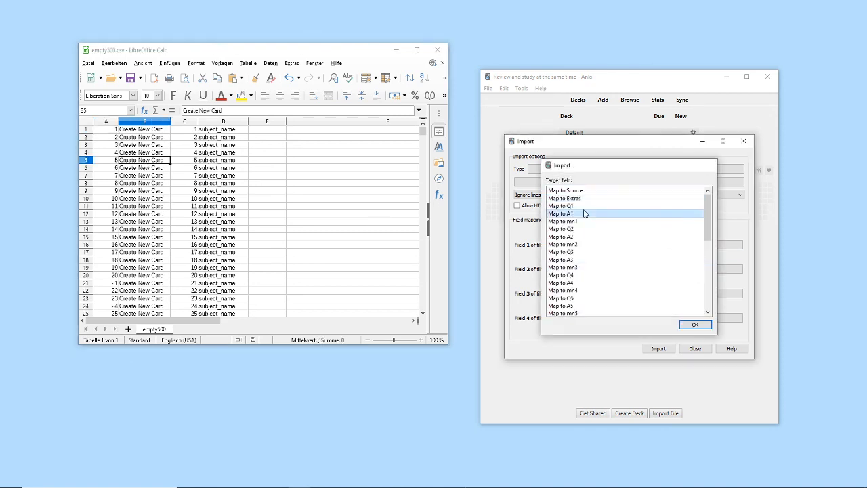
pyautogui.doubleClick(584, 214)
pyautogui.click(705, 271)
pyautogui.doubleClick(559, 207)
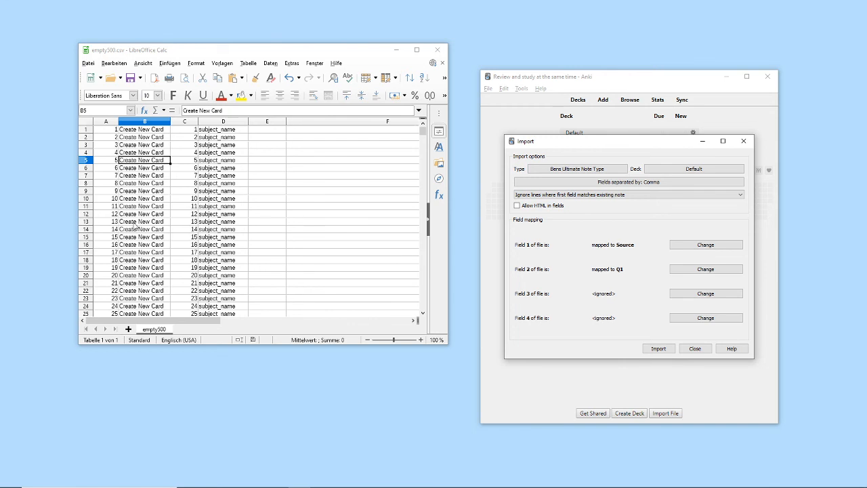
# Go over columns B and C of the spreadsheet and map field 3 of the file to incrementing number.
pyautogui.click(134, 145)
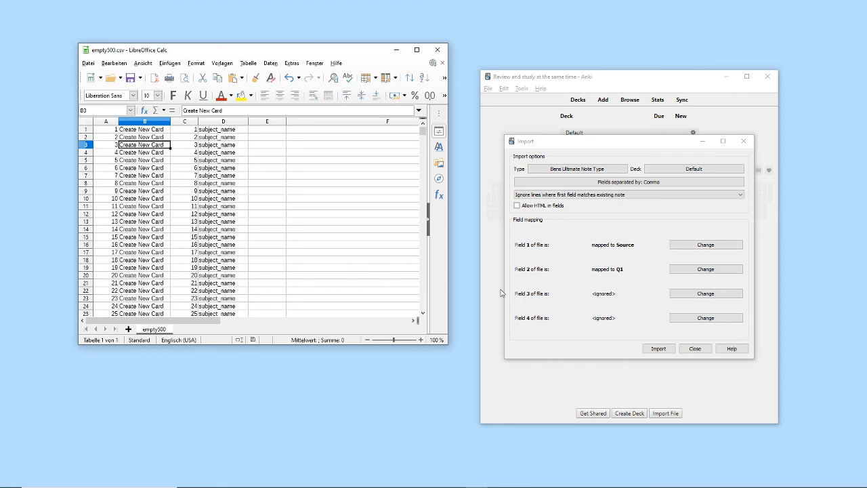
pyautogui.moveTo(187, 168); pyautogui.dragTo(189, 191)
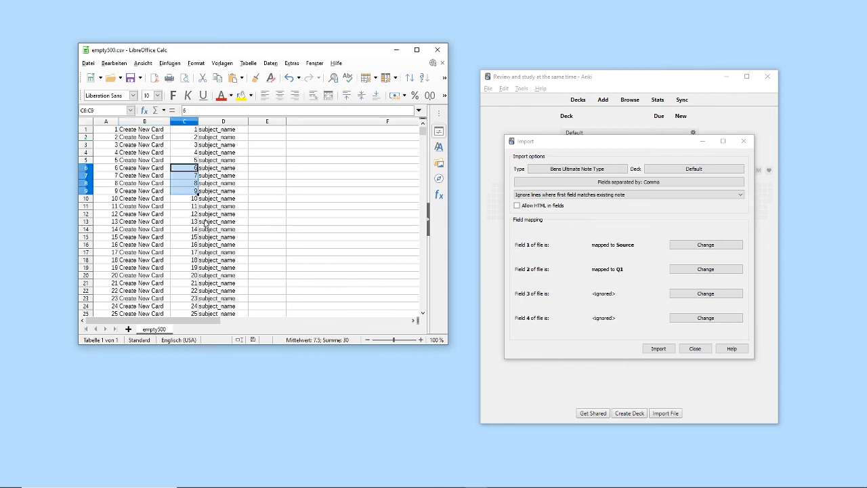
pyautogui.click(185, 214)
pyautogui.click(686, 292)
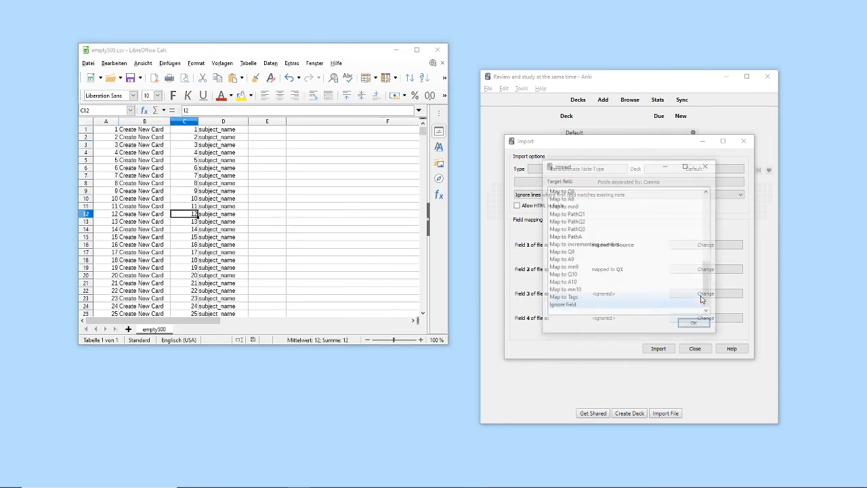
pyautogui.doubleClick(608, 244)
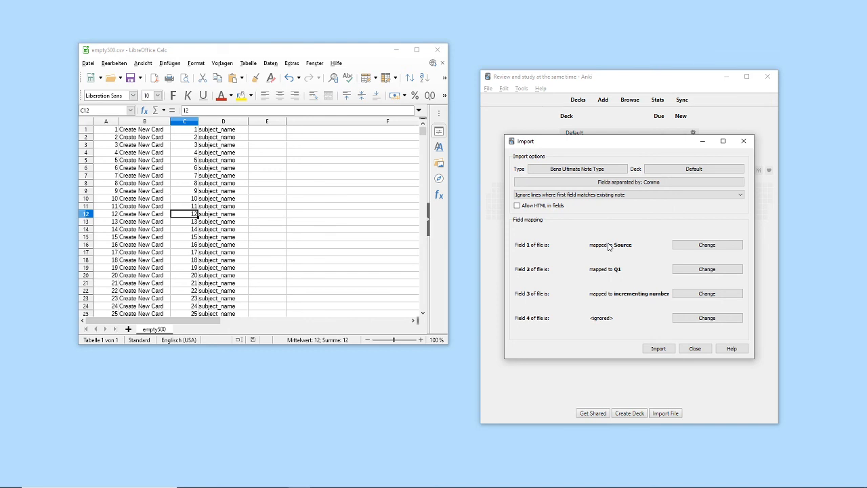
# Look over the subject_name entries in column D and map field 4 of the file to Tags.
pyautogui.click(230, 178)
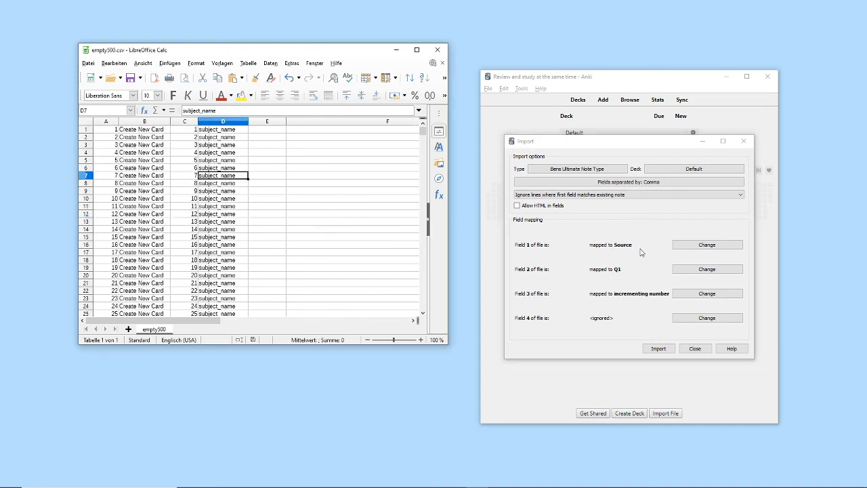
pyautogui.moveTo(221, 130); pyautogui.dragTo(231, 297)
pyautogui.click(231, 295)
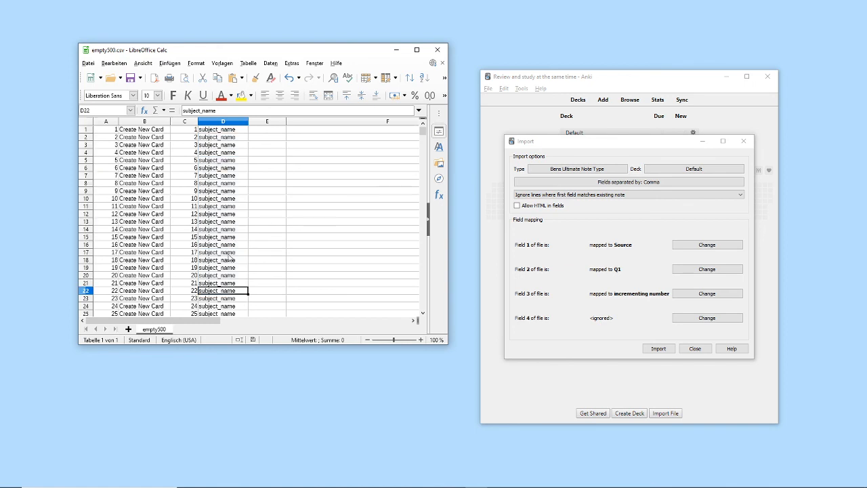
pyautogui.click(221, 138)
pyautogui.moveTo(220, 139); pyautogui.dragTo(216, 130)
pyautogui.click(217, 129)
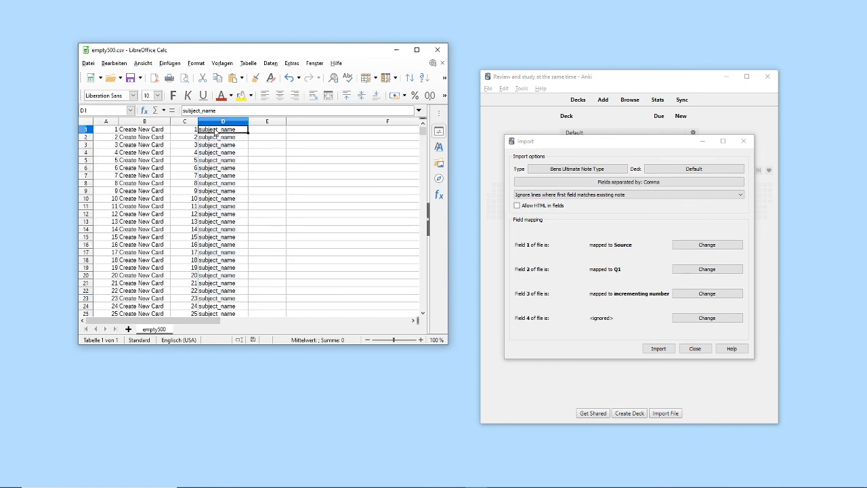
pyautogui.click(686, 323)
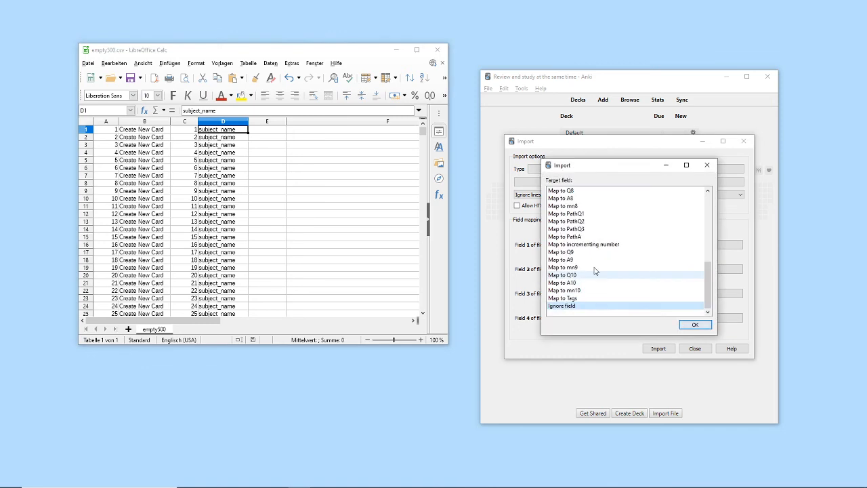
pyautogui.doubleClick(578, 299)
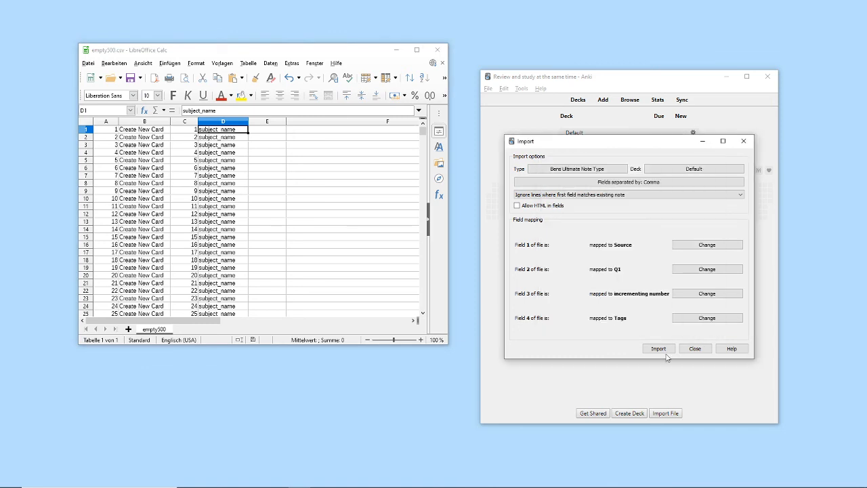
# Import the file into the Default deck with the chosen mapping, read the import report and dismiss it.
pyautogui.click(658, 348)
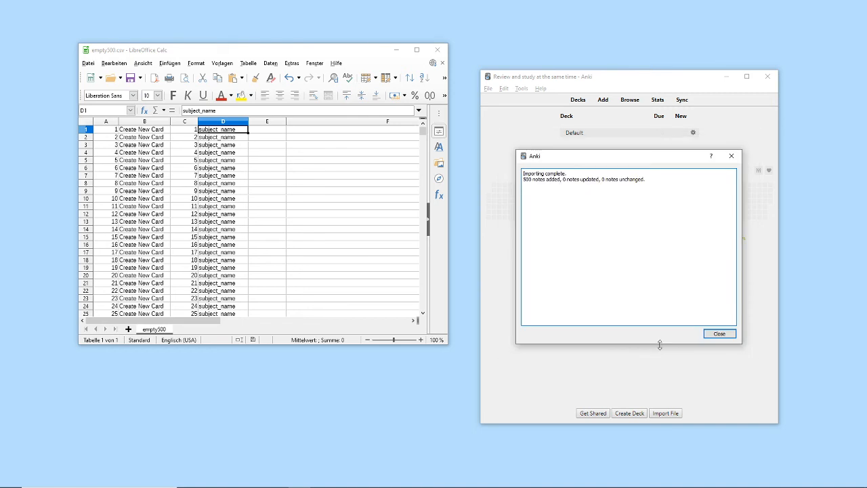
pyautogui.moveTo(524, 173); pyautogui.dragTo(643, 212)
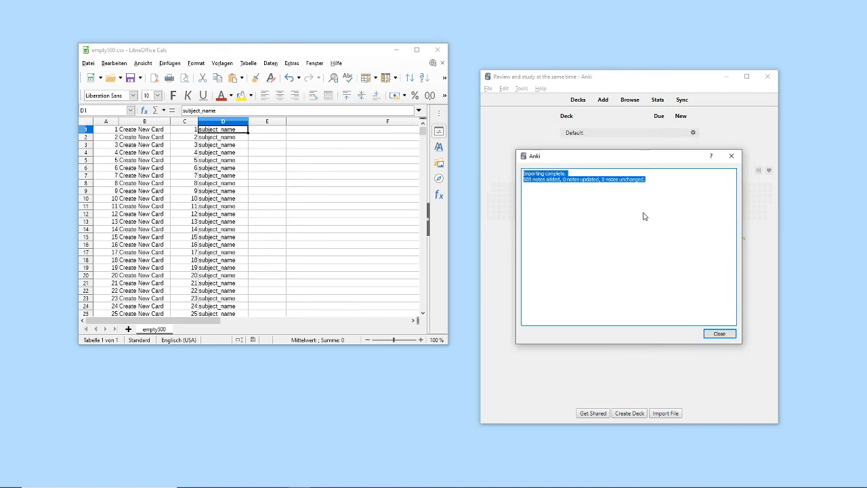
pyautogui.click(661, 235)
pyautogui.click(718, 333)
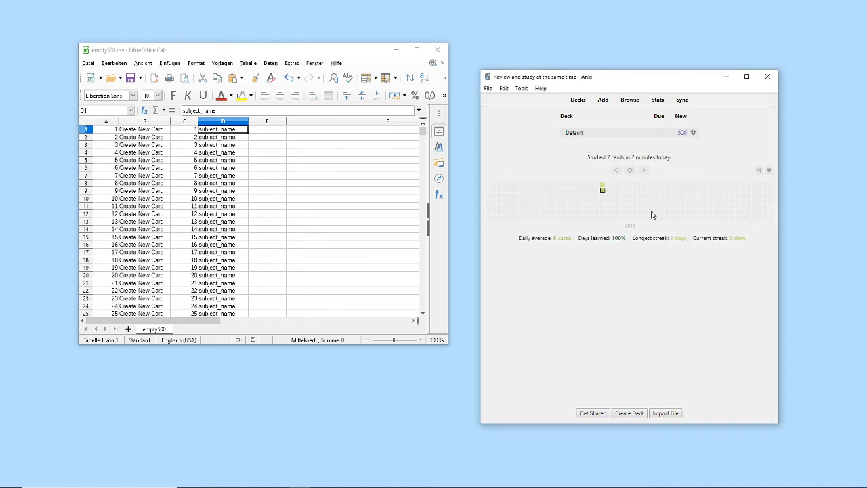
# View the Default deck's first study card, return to the deck list and look at the empty form for adding notes.
pyautogui.click(569, 134)
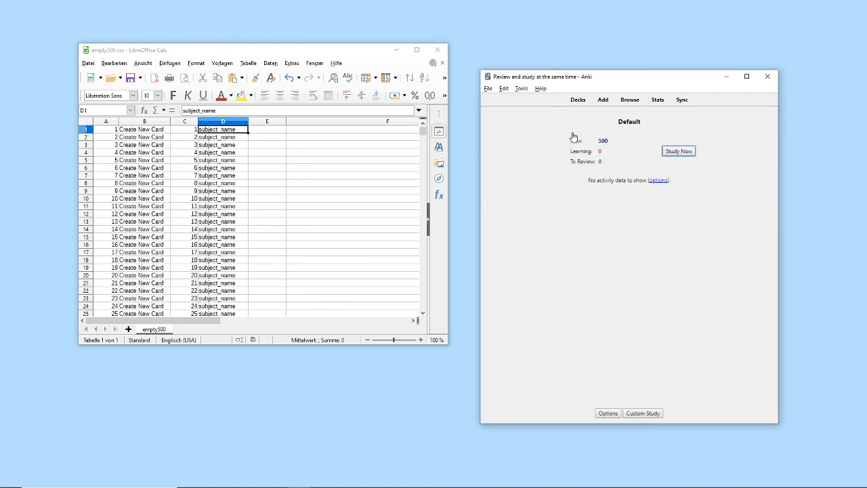
pyautogui.click(678, 151)
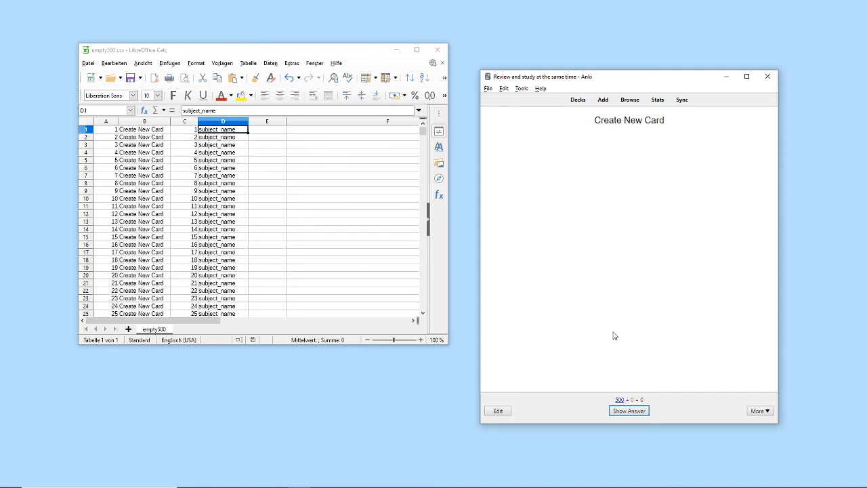
pyautogui.click(579, 101)
pyautogui.click(600, 100)
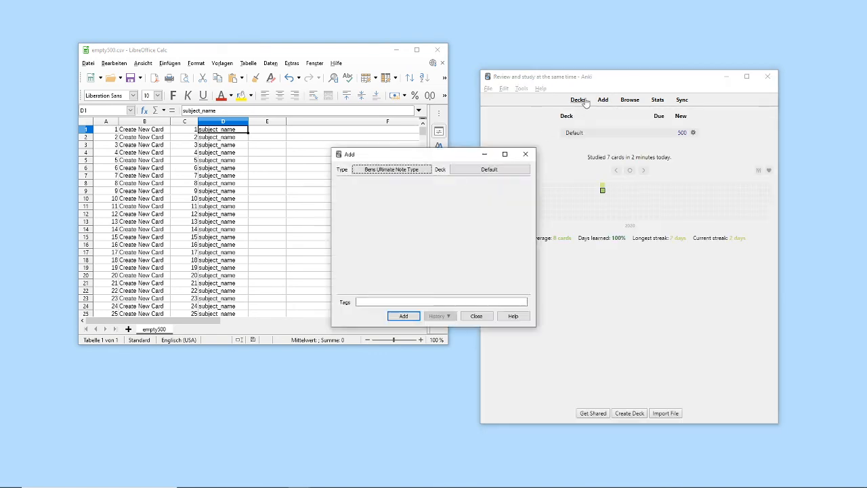
pyautogui.click(524, 150)
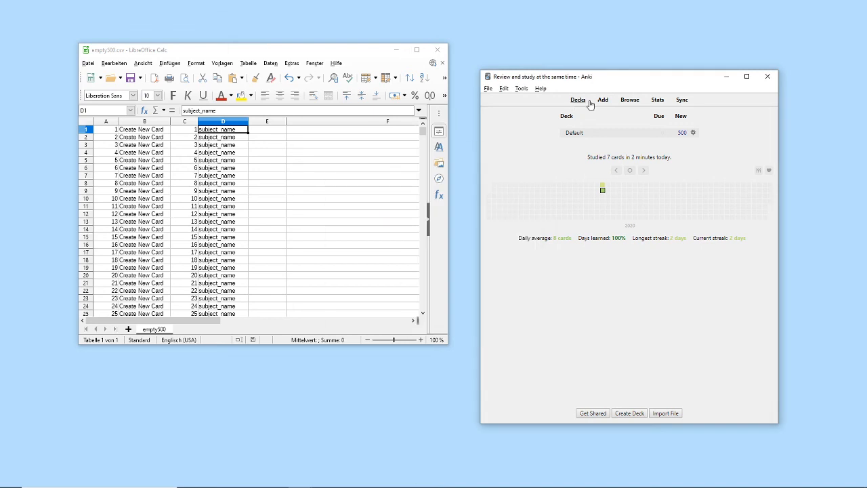
pyautogui.click(602, 101)
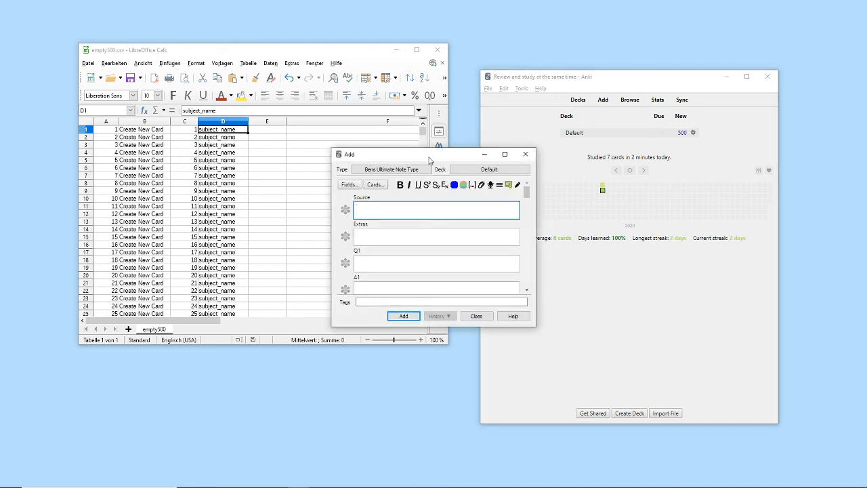
pyautogui.click(524, 154)
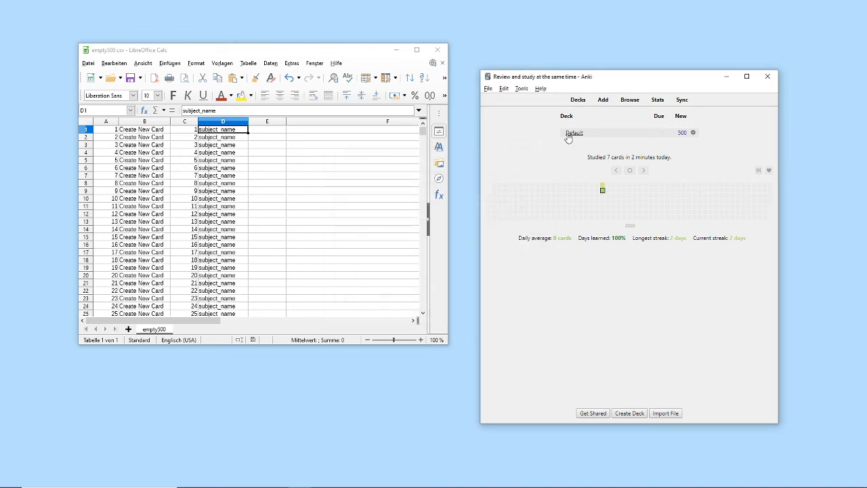
# Start studying the Default deck and reveal the first card's answer.
pyautogui.click(570, 135)
pyautogui.click(673, 152)
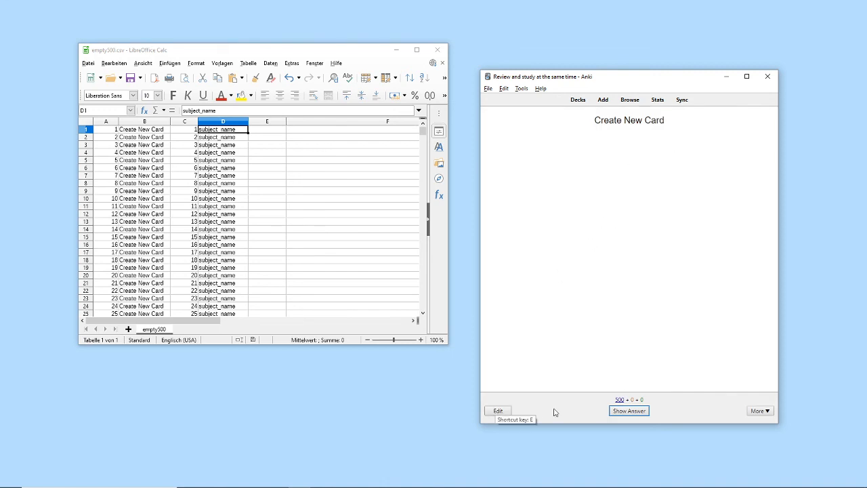
pyautogui.click(629, 410)
# Replace the card's question with Q 1, fill the two fields below with A 1 and mn 1, and rate the card Again.
pyautogui.click(629, 121)
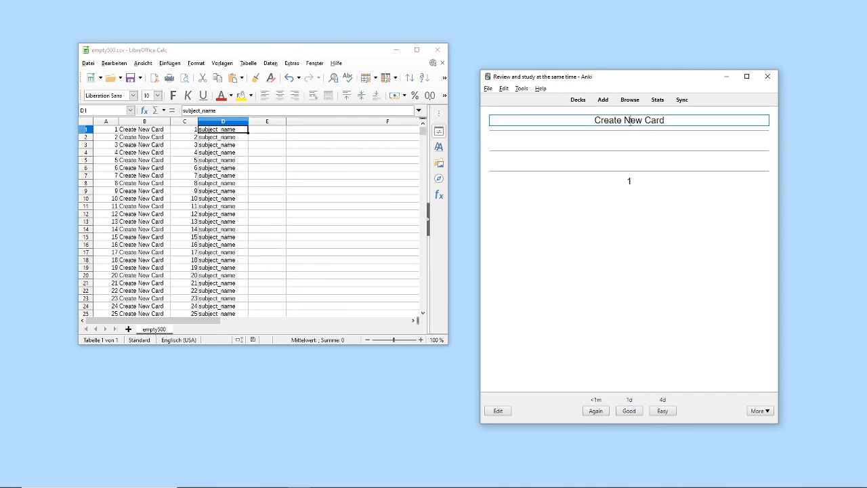
pyautogui.hotkey('ctrl', 'a')
pyautogui.write('Q1')
pyautogui.press('Tab')
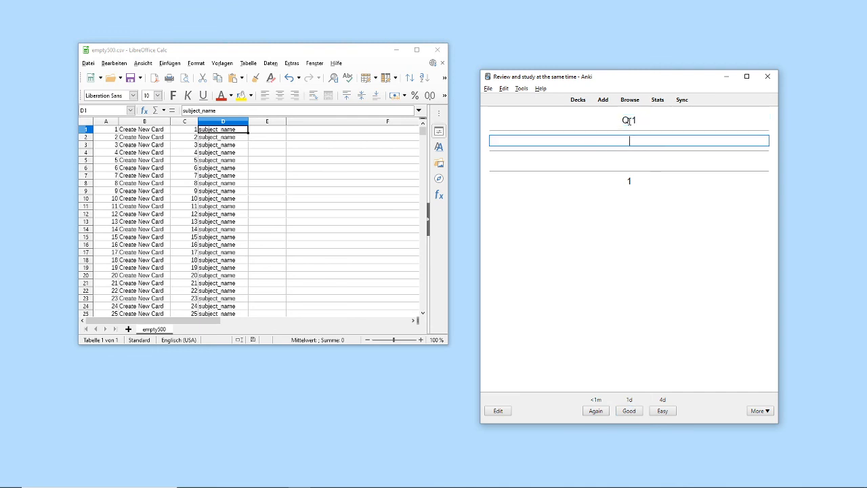
pyautogui.write('A 2')
pyautogui.press('Tab')
pyautogui.write('mn 1')
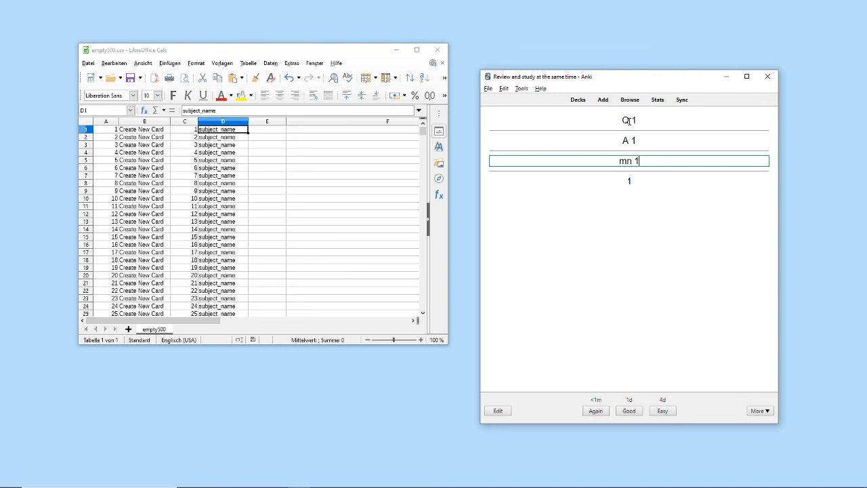
pyautogui.click(620, 411)
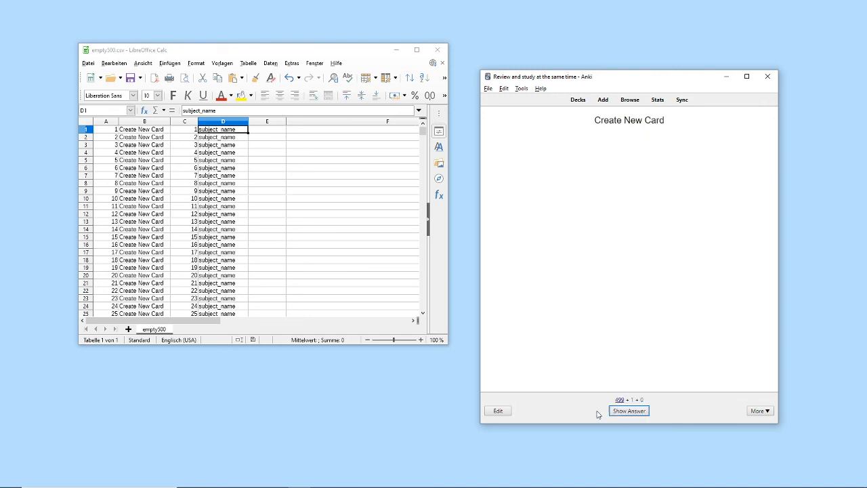
pyautogui.click(615, 122)
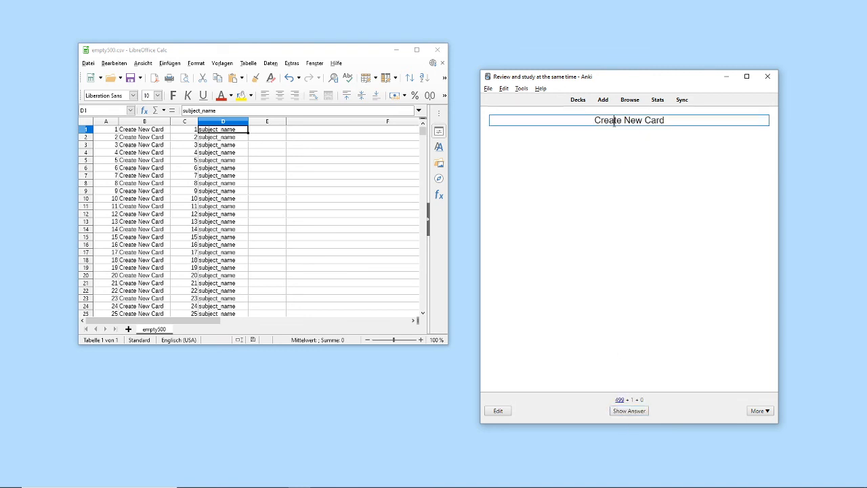
pyautogui.hotkey('ctrl', 'a')
pyautogui.click(715, 207)
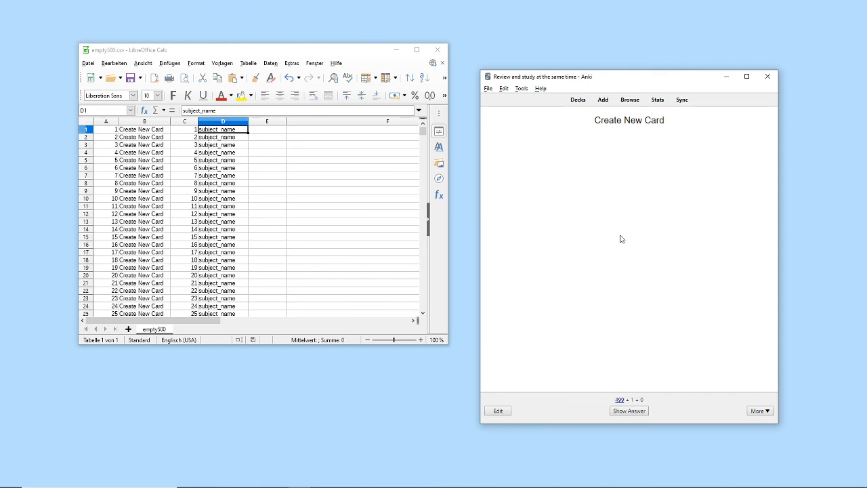